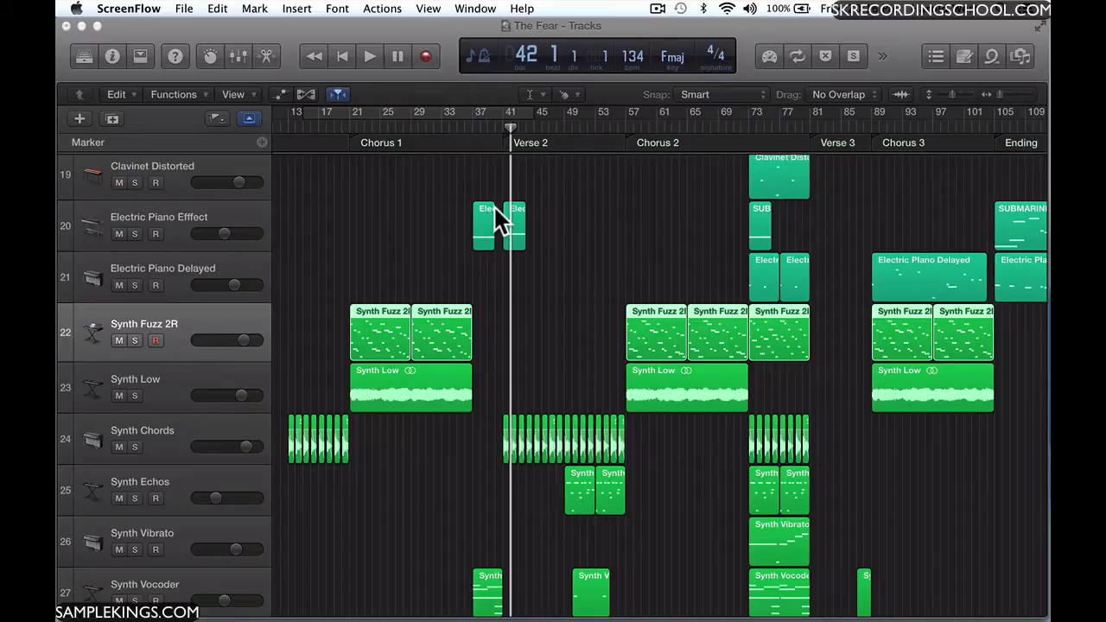
Undo the last renaming of track 22 and its regions
click(194, 332)
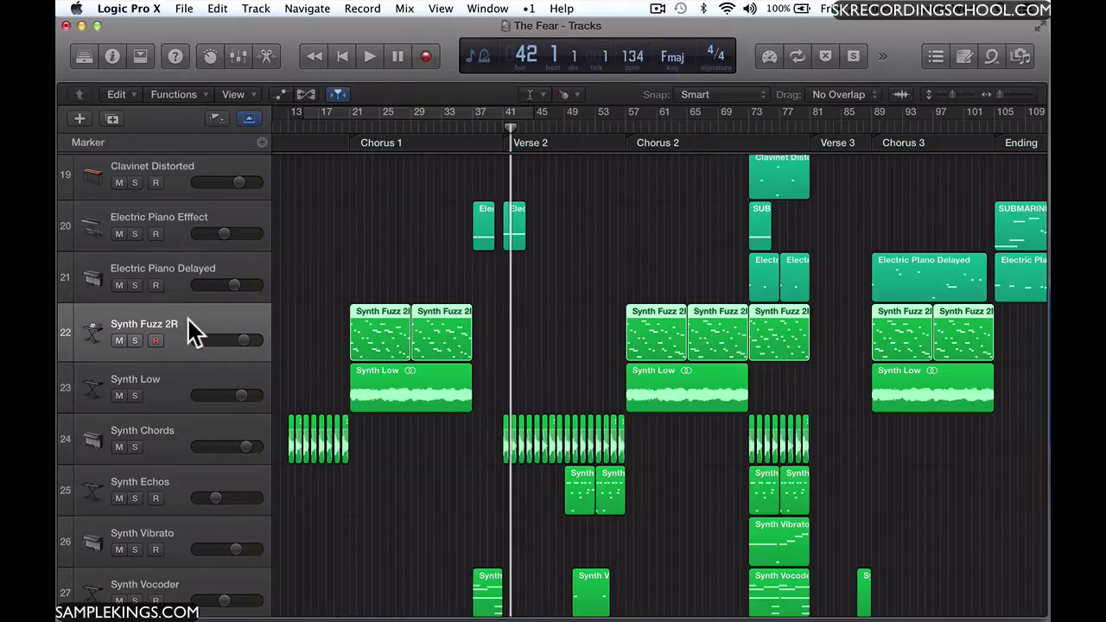
key(super+z)
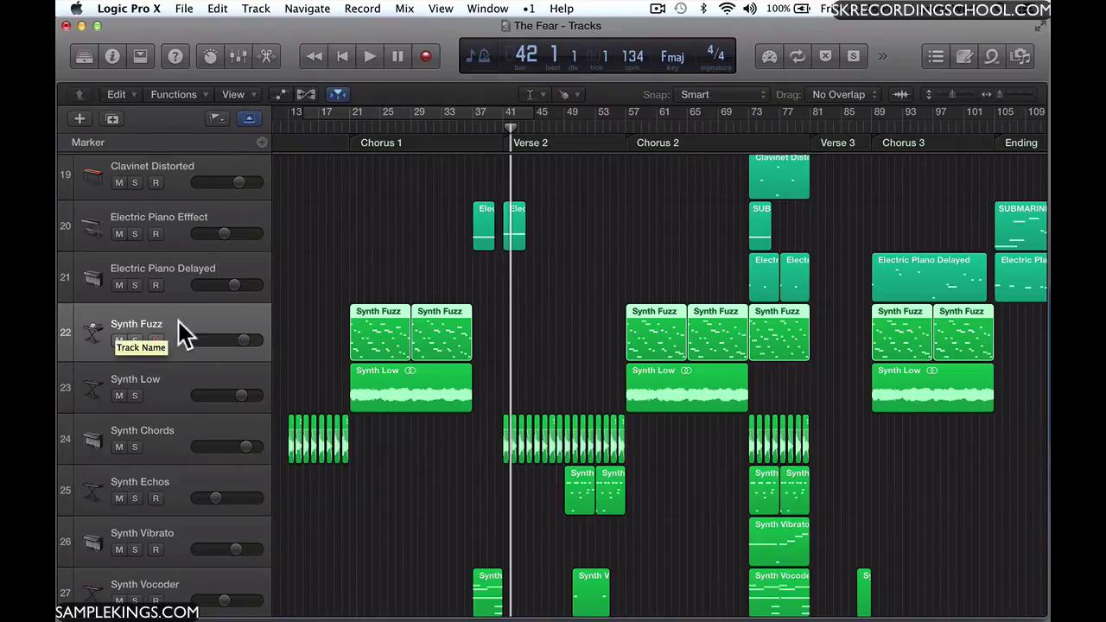
click(156, 340)
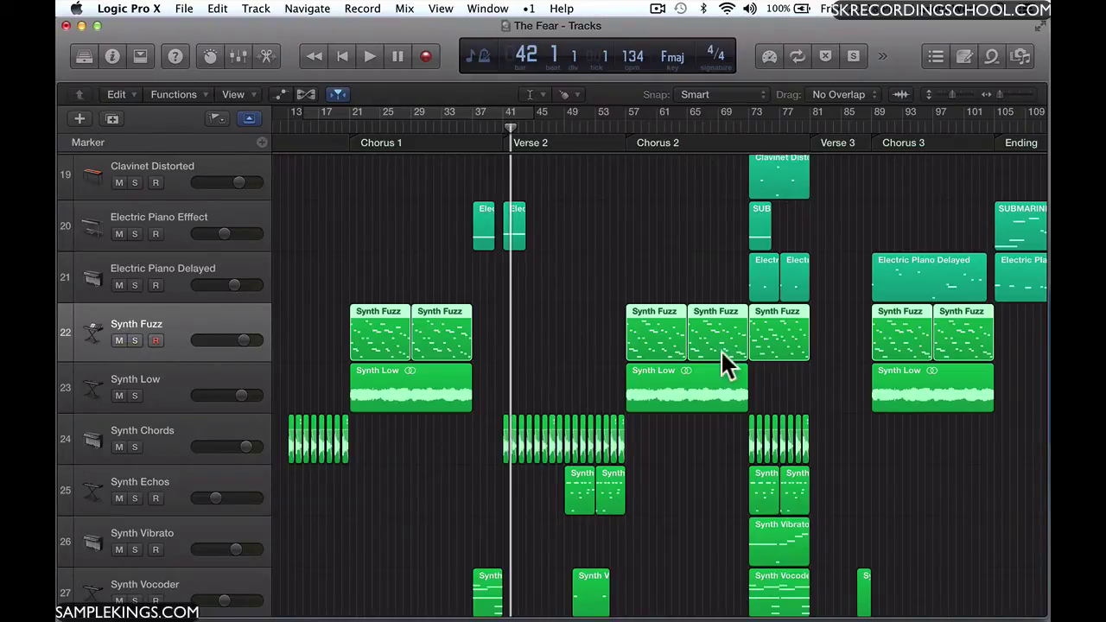
Rename track 22 as Synth Fuzz 2RET
click(168, 333)
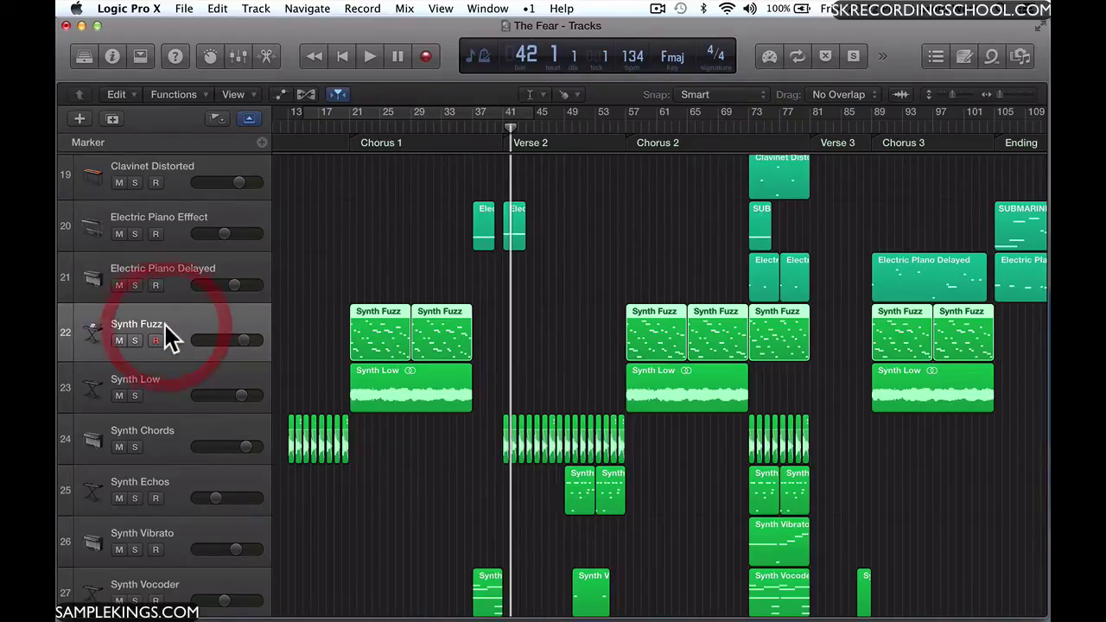
click(171, 327)
click(178, 323)
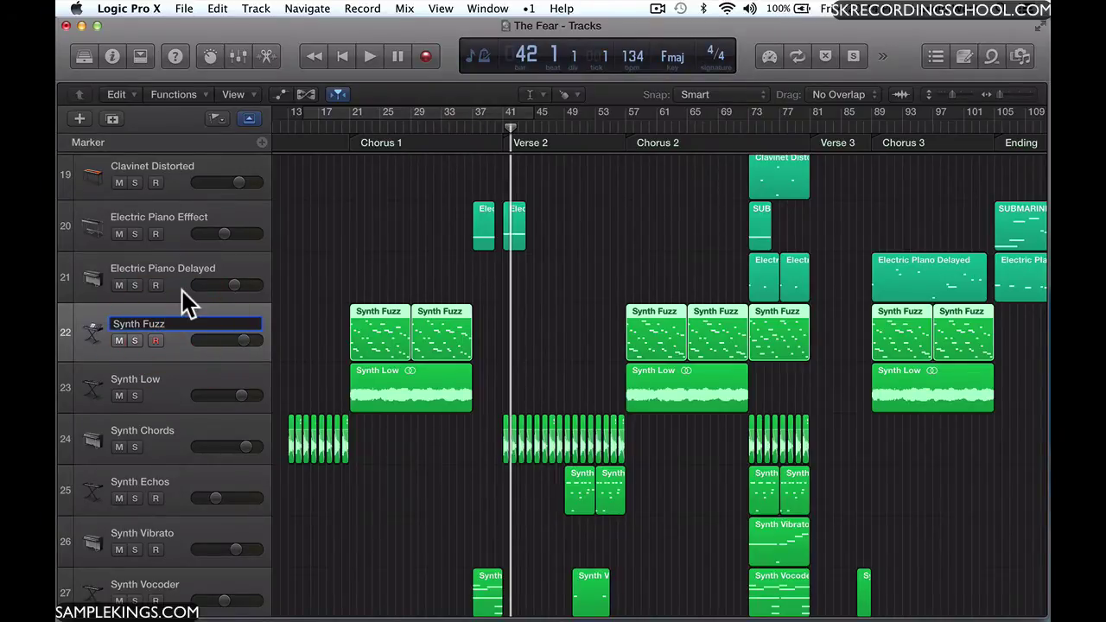
text(2)
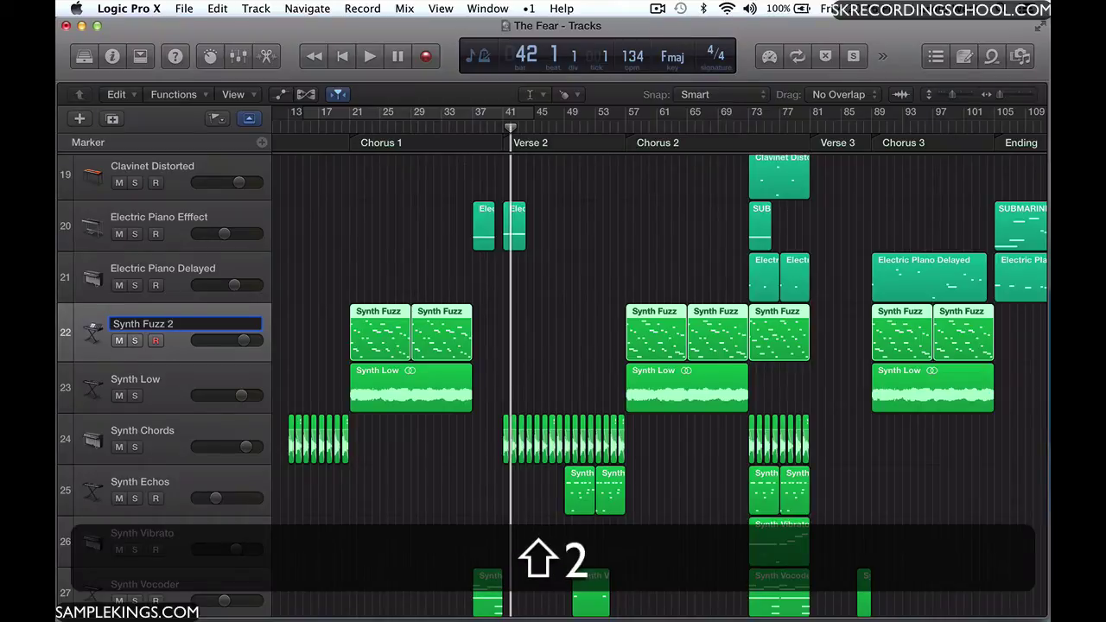
text(RET)
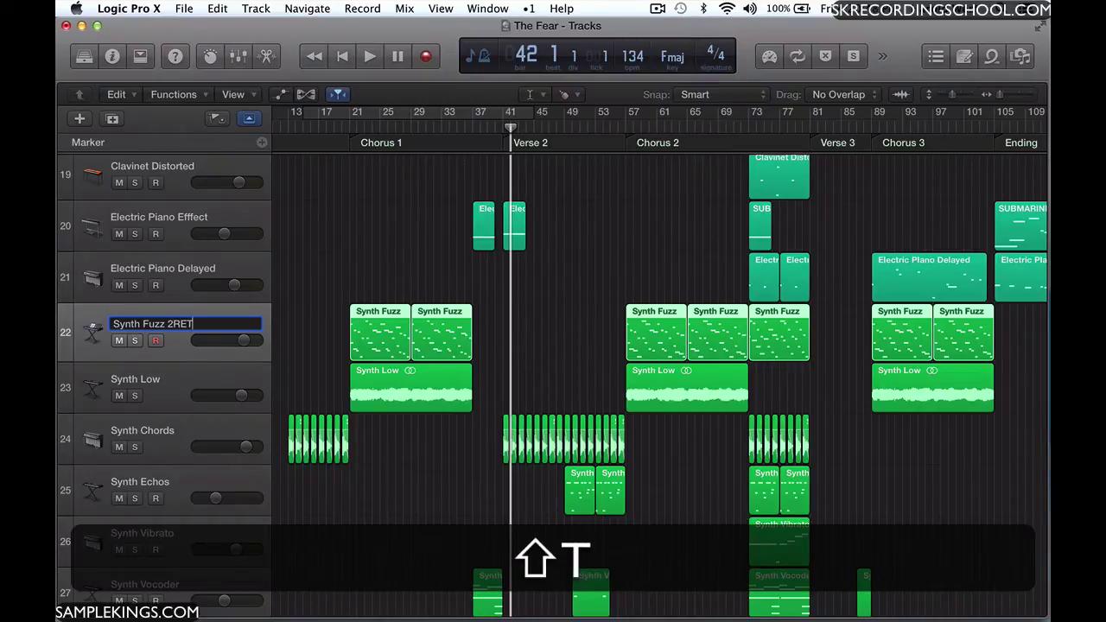
key(Return)
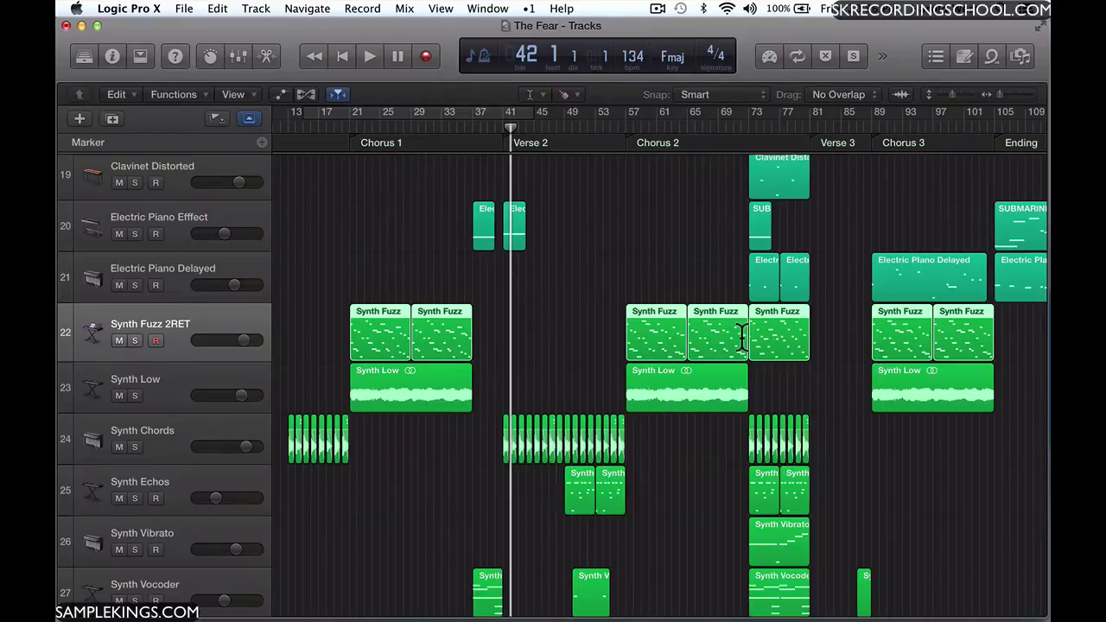
Name the selected regions on track 22 by their track name and enlarge the timeline to read them
click(202, 94)
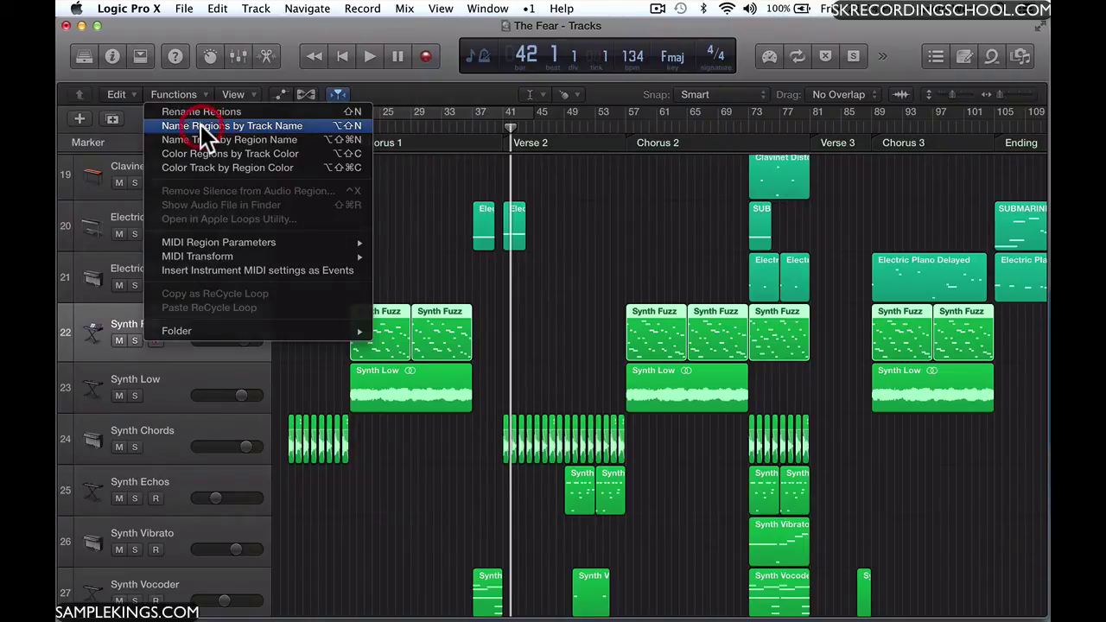
click(201, 126)
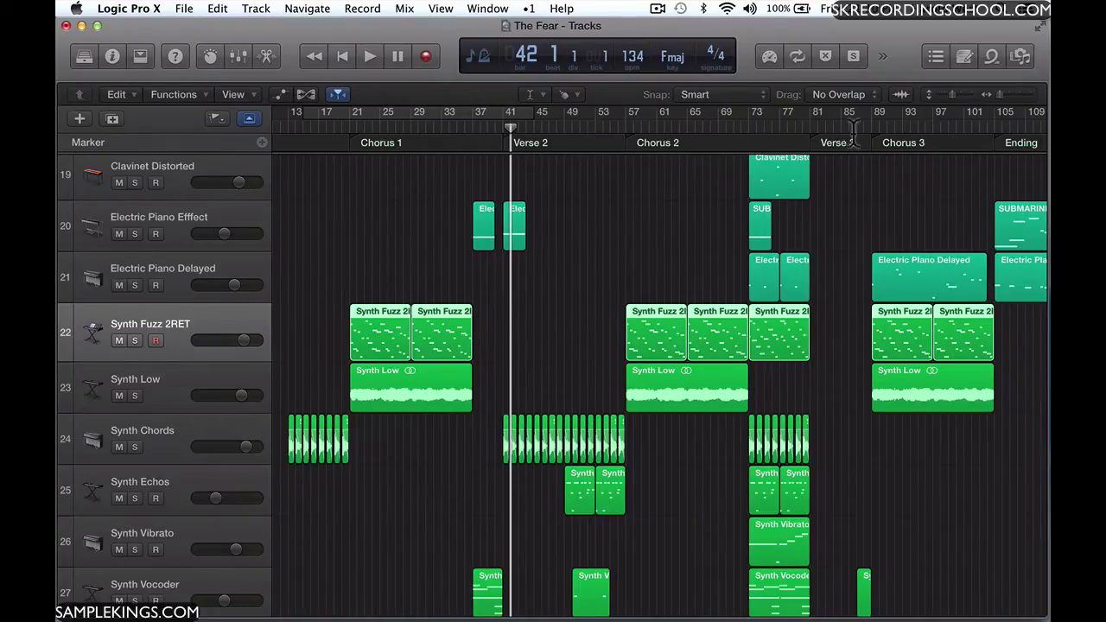
mouse_move(997, 91)
mouse_down()
mouse_move(1011, 90)
mouse_move(1000, 95)
mouse_up()
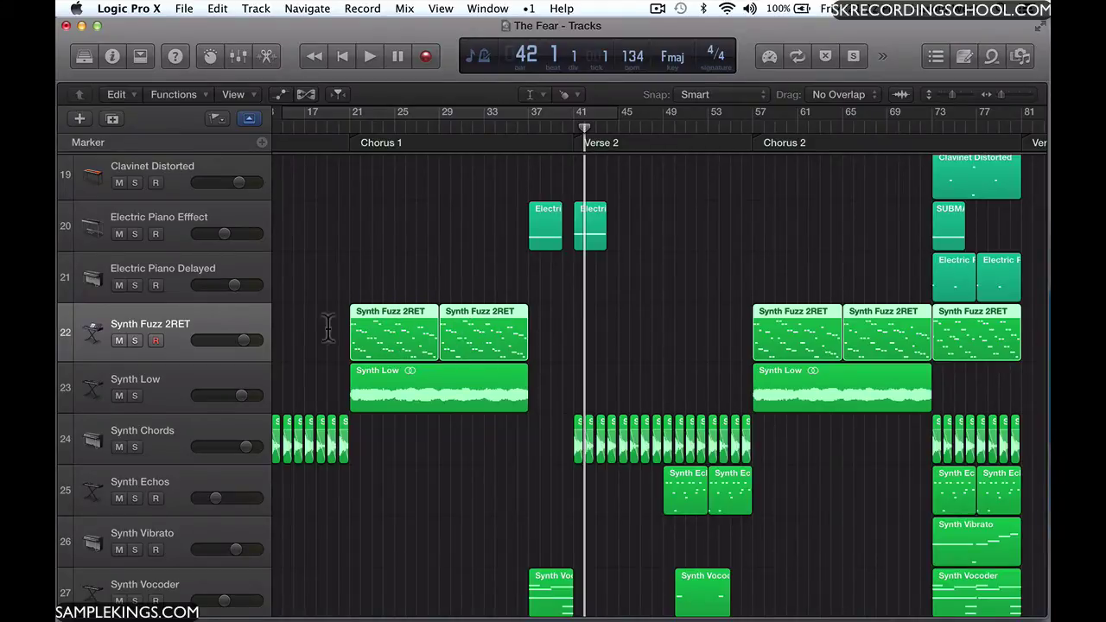
Undo the track and region renaming, and open the first Chorus 1 region's name on track 22 for editing
key(super+z)
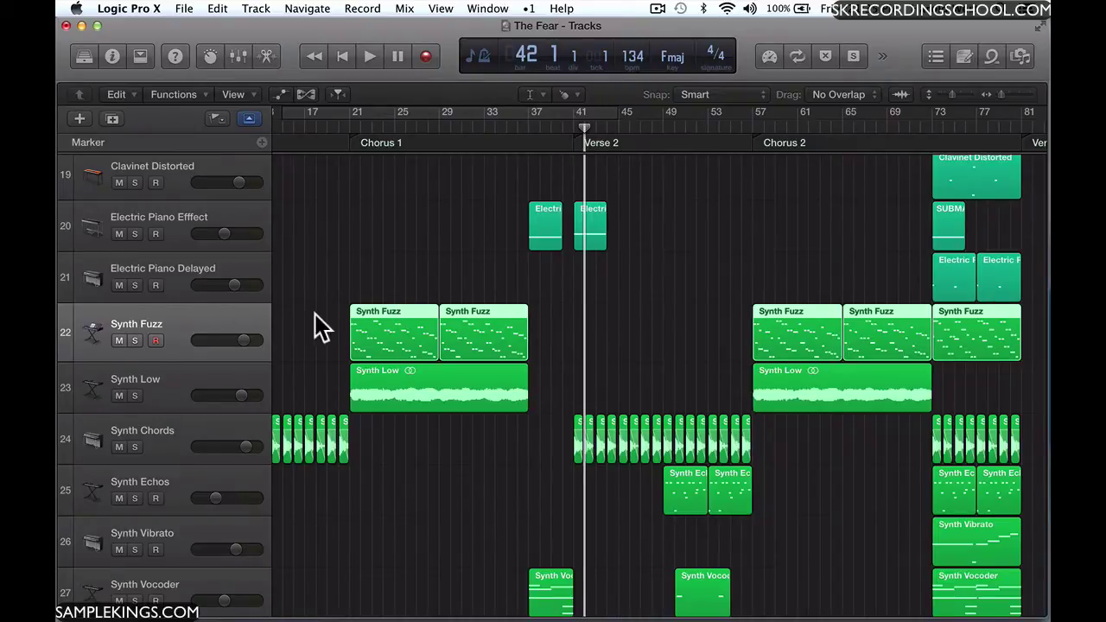
click(415, 311)
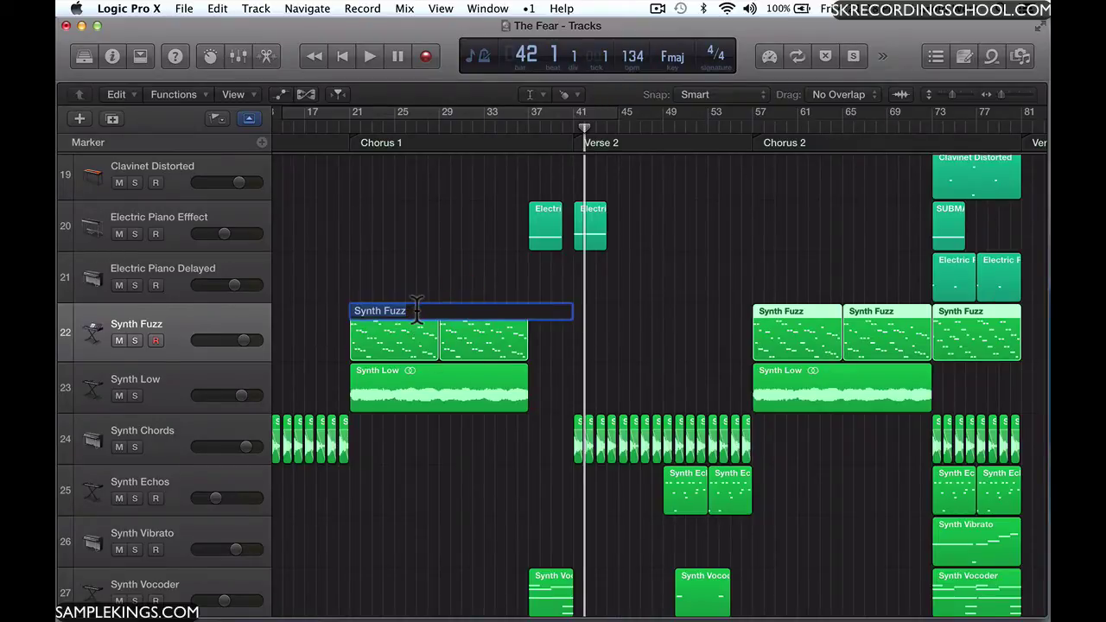
click(416, 311)
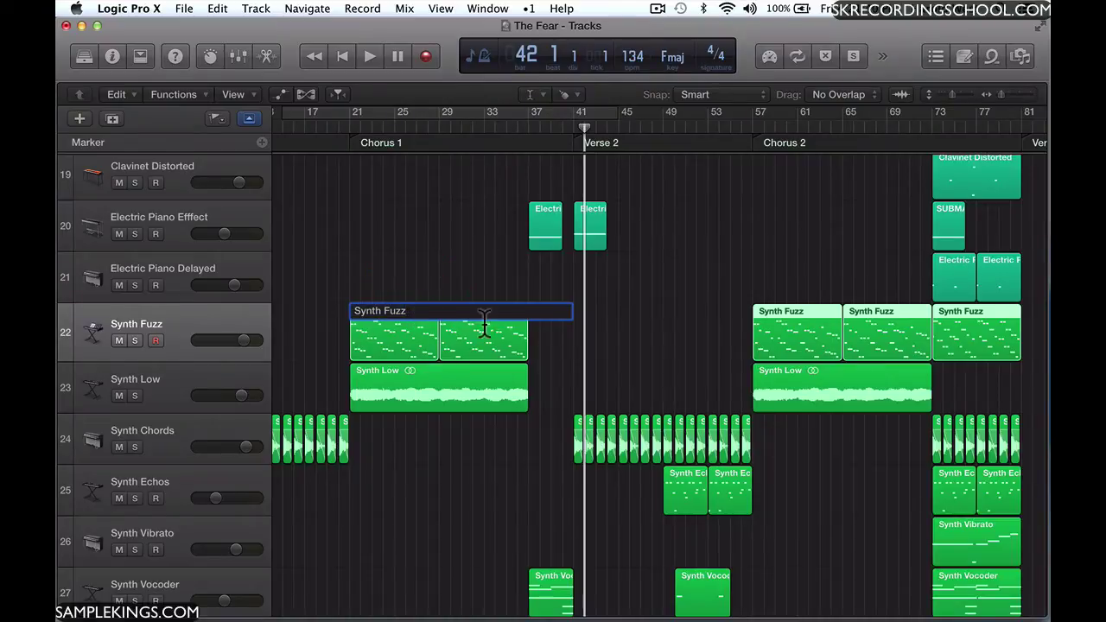
click(518, 345)
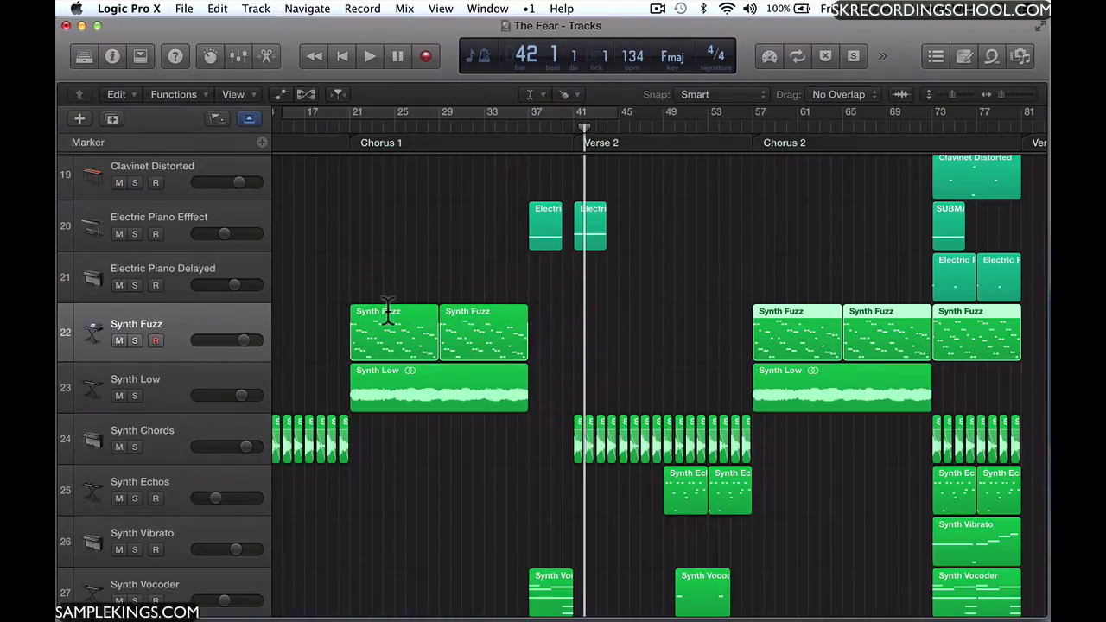
Choose the Text tool and rename the first Chorus 1 region on track 22 as Synth Fuzz 2RET
click(539, 93)
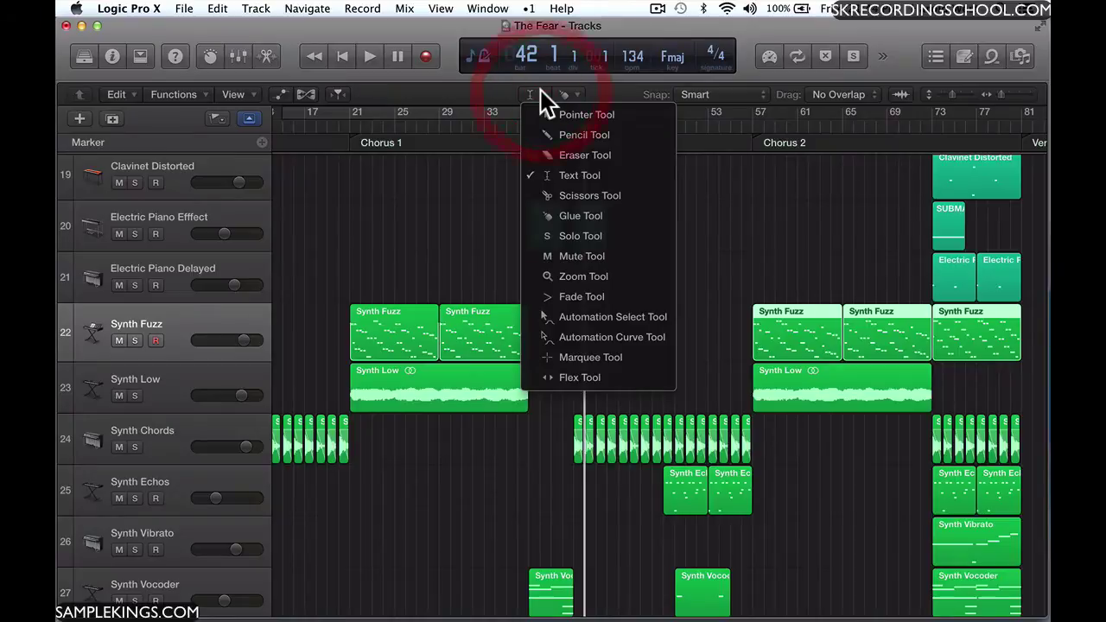
click(555, 175)
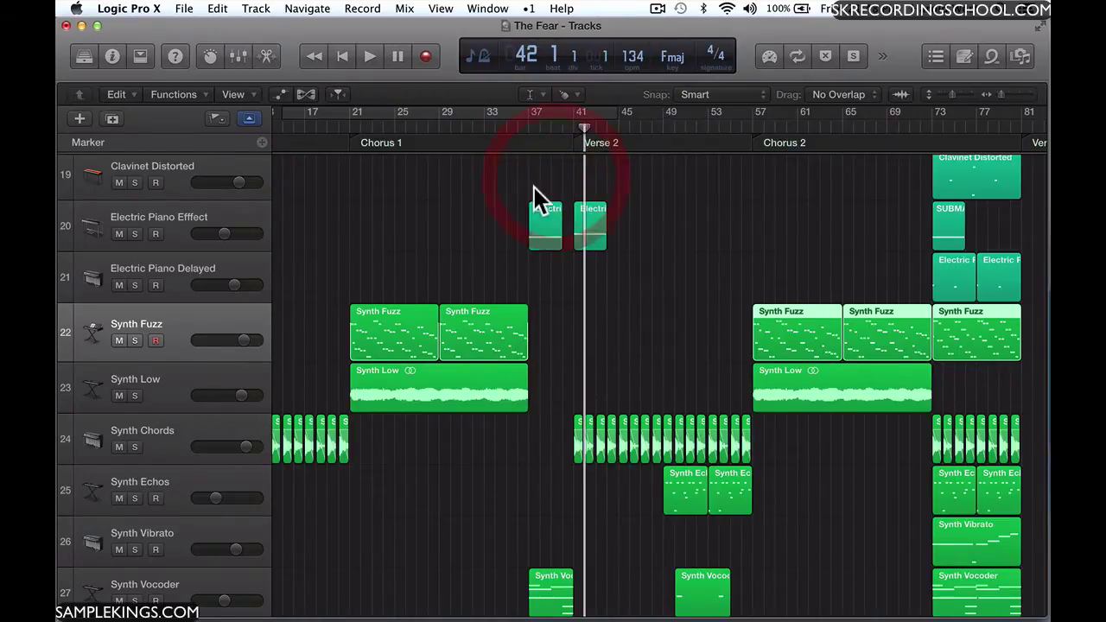
click(479, 242)
key(t)
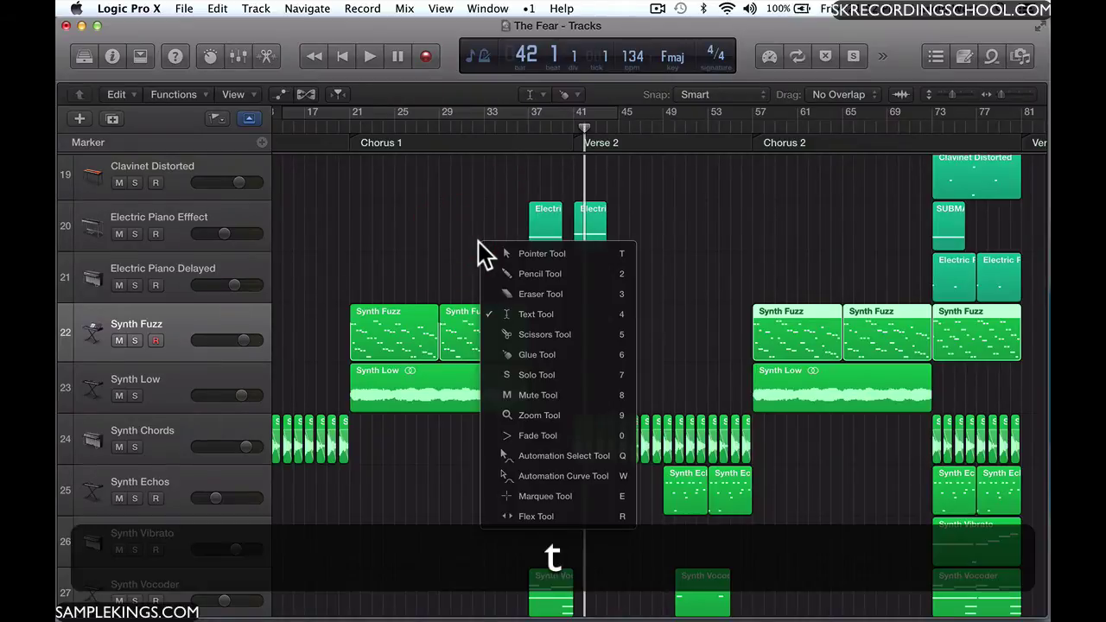
key(4)
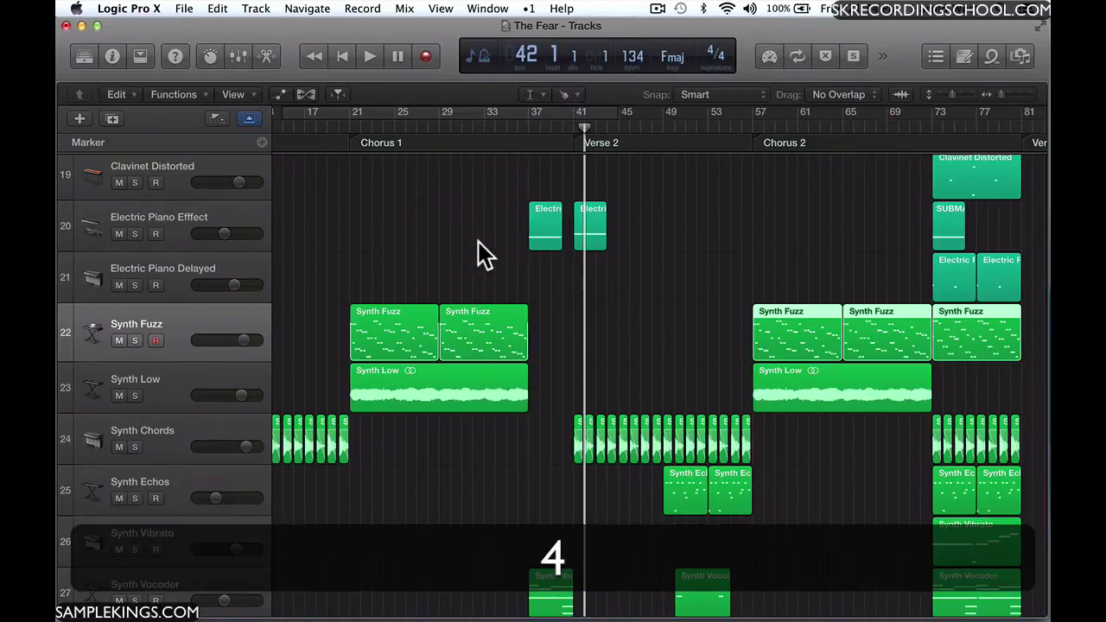
click(413, 309)
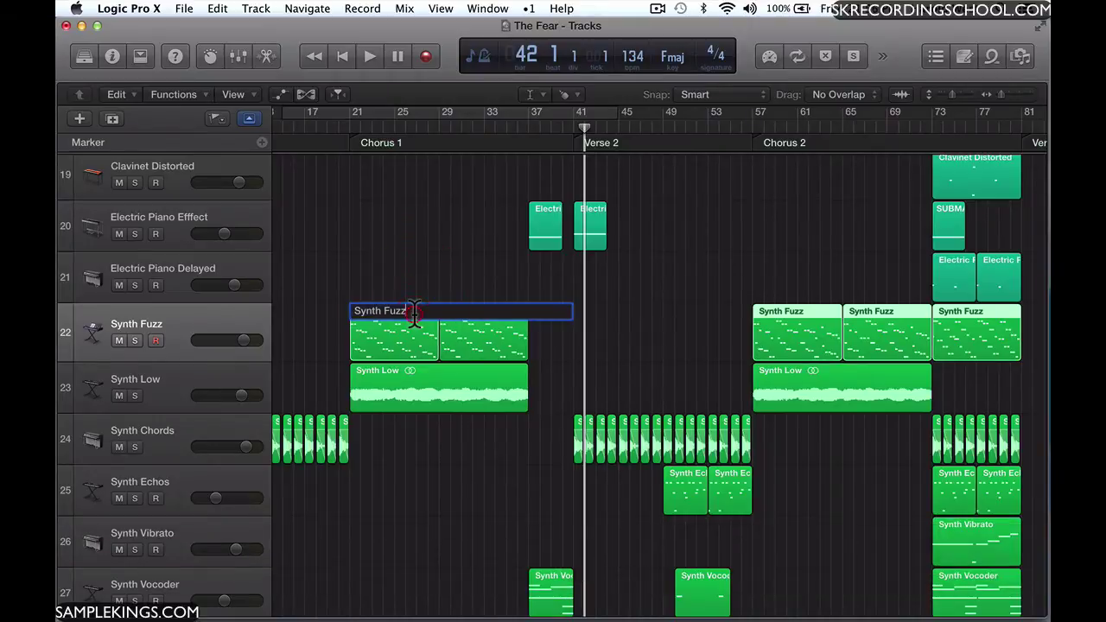
text(2RET)
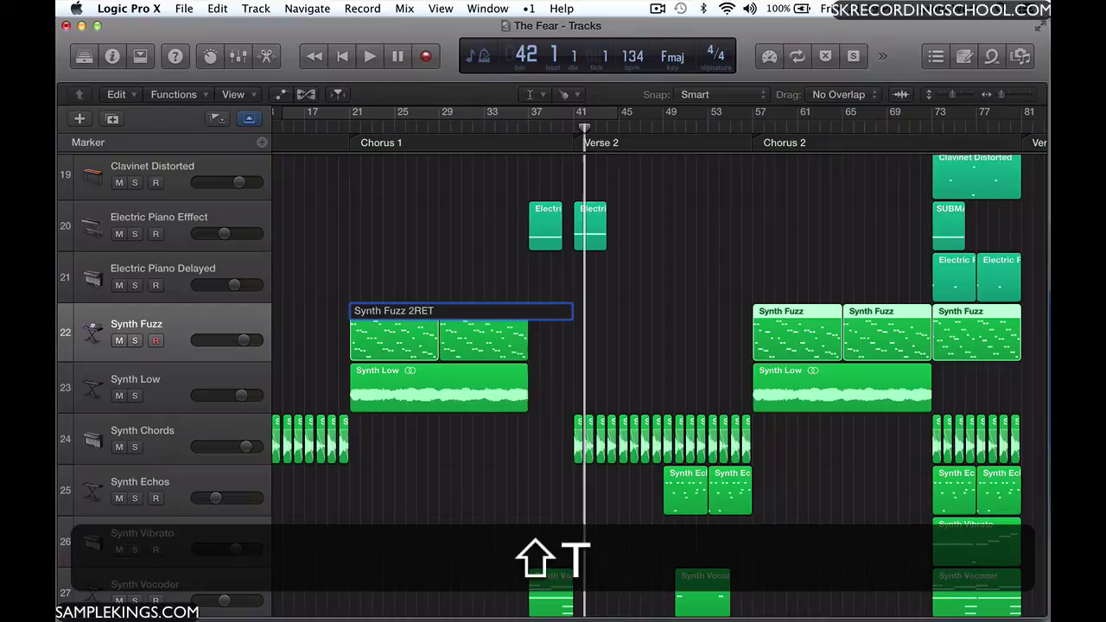
key(shift+Return)
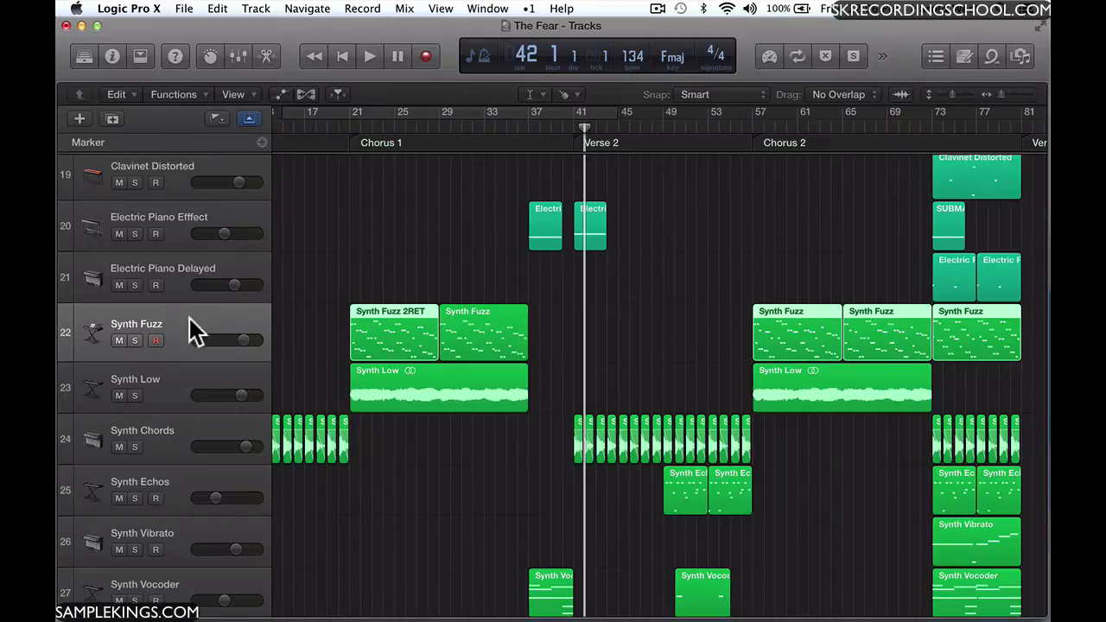
Undo the renaming of the first Chorus 1 region on track 22
scroll(626, 344, right, 2)
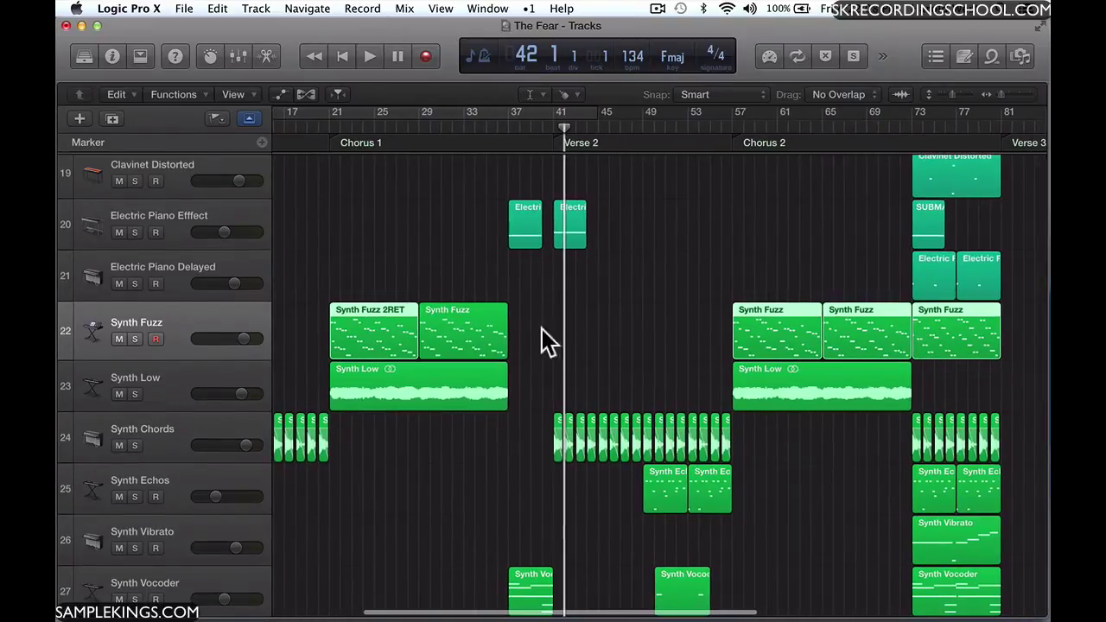
scroll(372, 313, right, 3)
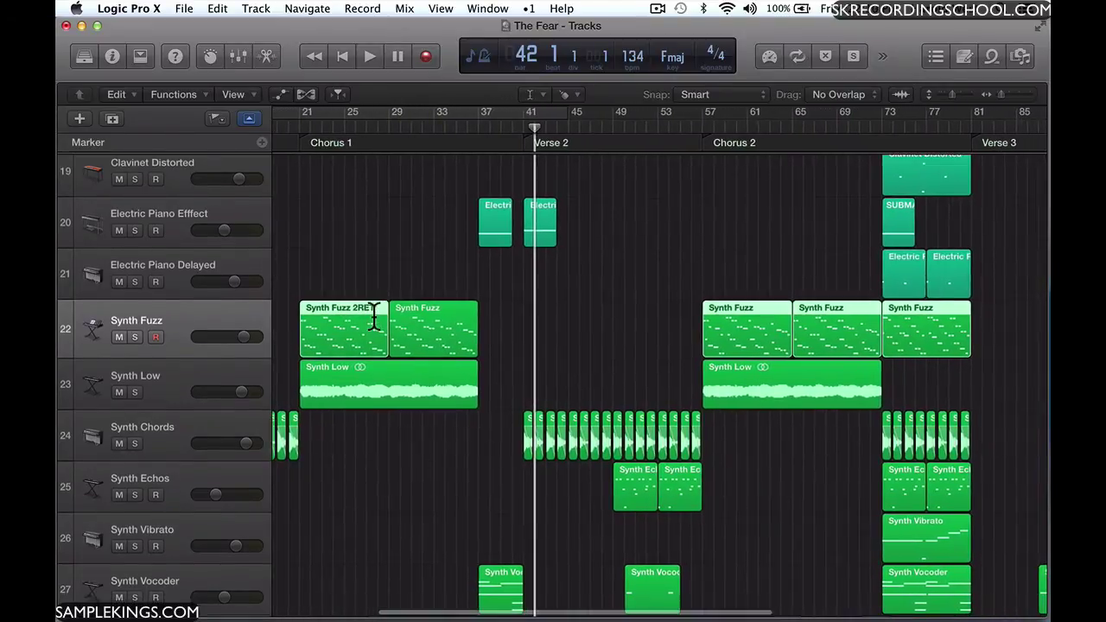
key(super+z)
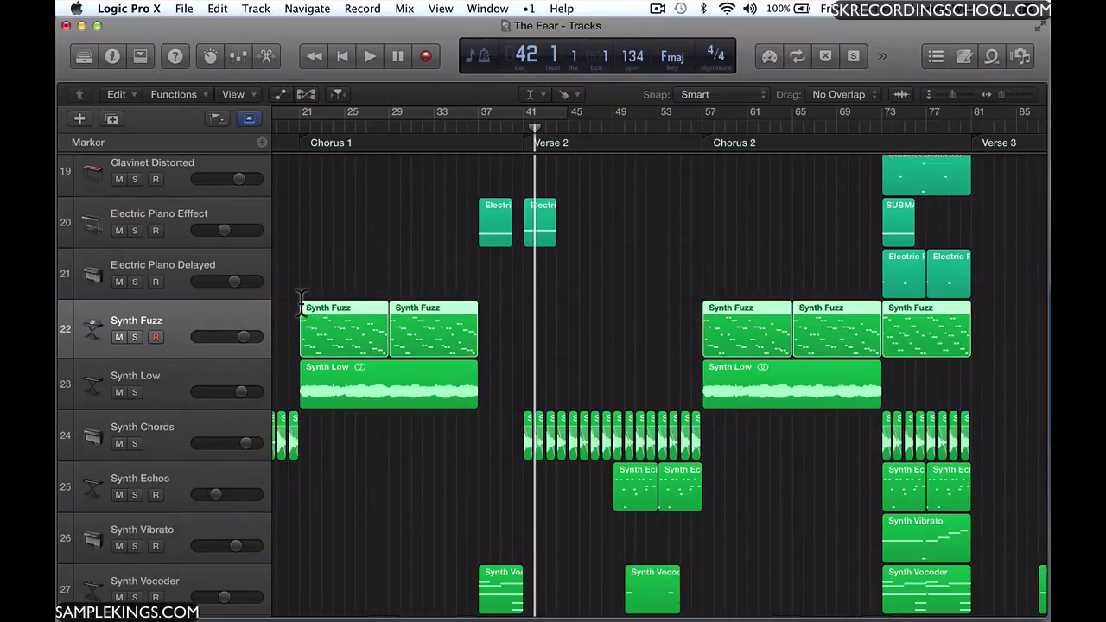
Rename all selected regions on track 22 together with the Text tool, entering Synth Fuzz 1 so they are numbered sequentially
scroll(502, 312, right, 10)
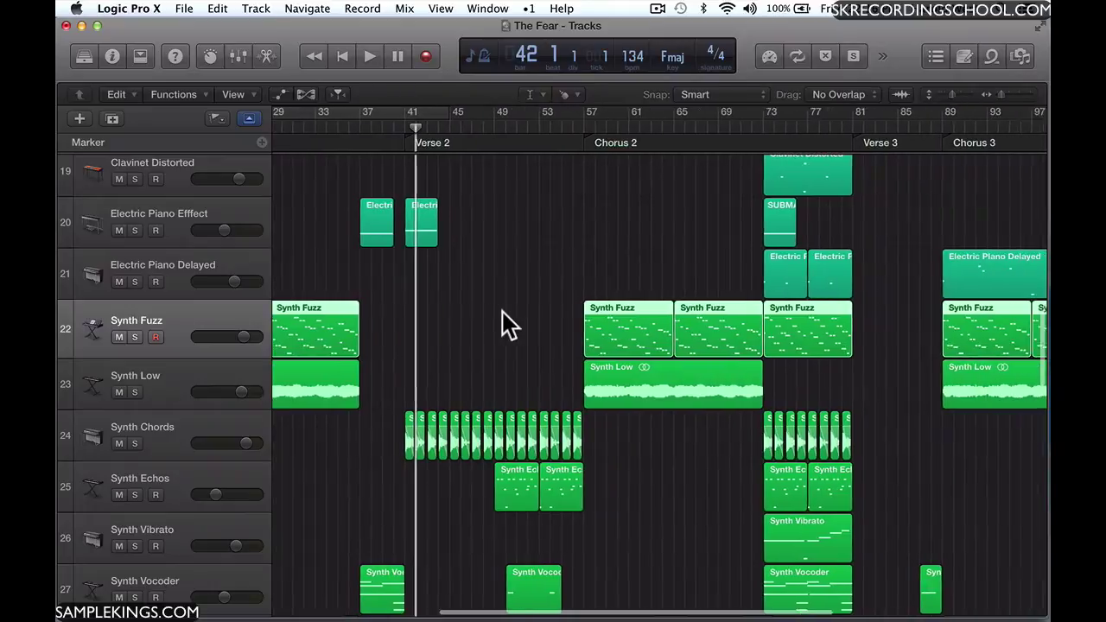
scroll(502, 313, left, 10)
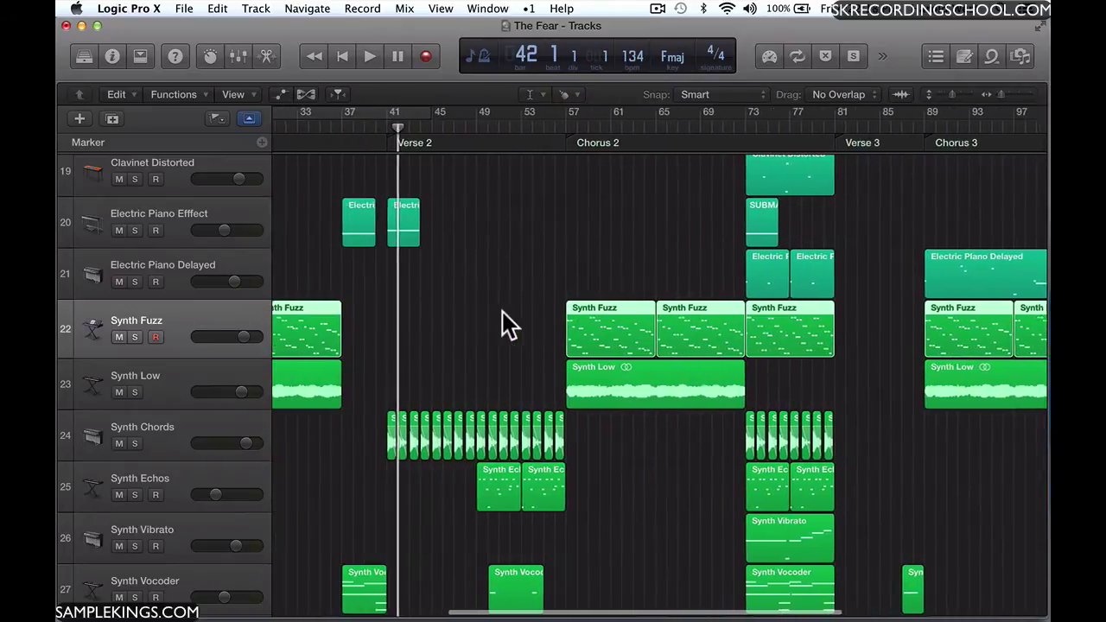
scroll(502, 312, left, 5)
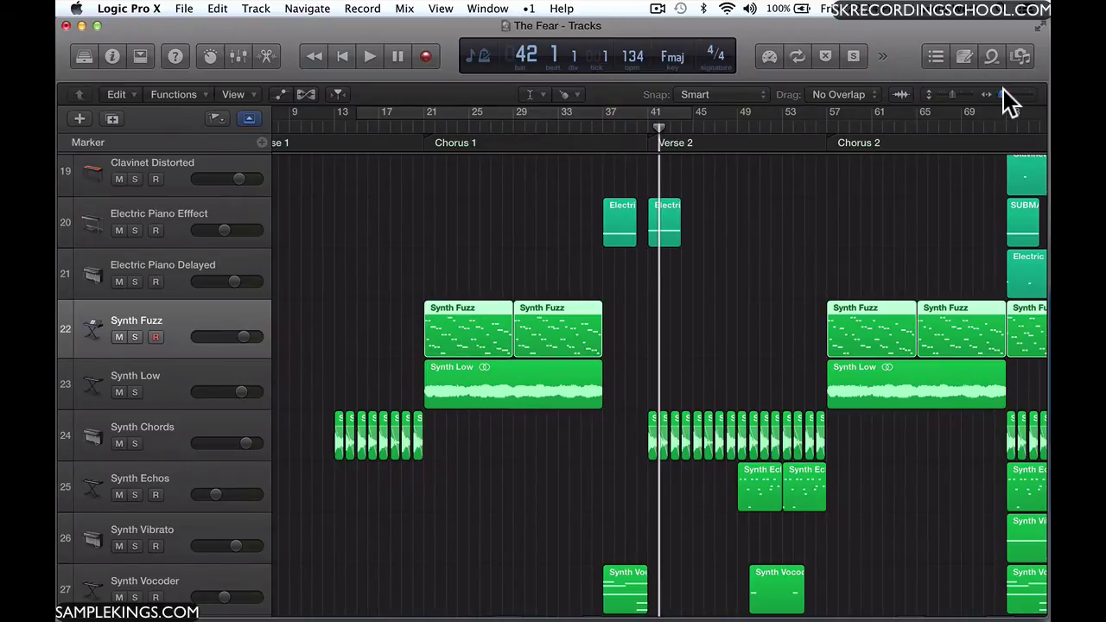
drag(1006, 89, 998, 94)
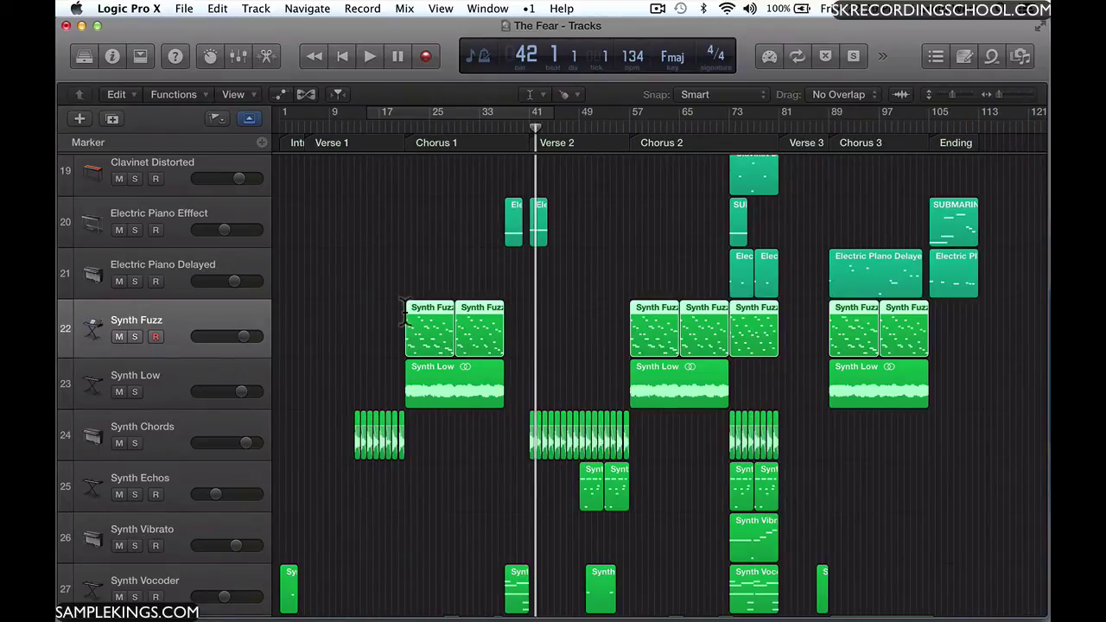
drag(387, 313, 934, 338)
click(439, 304)
click(481, 306)
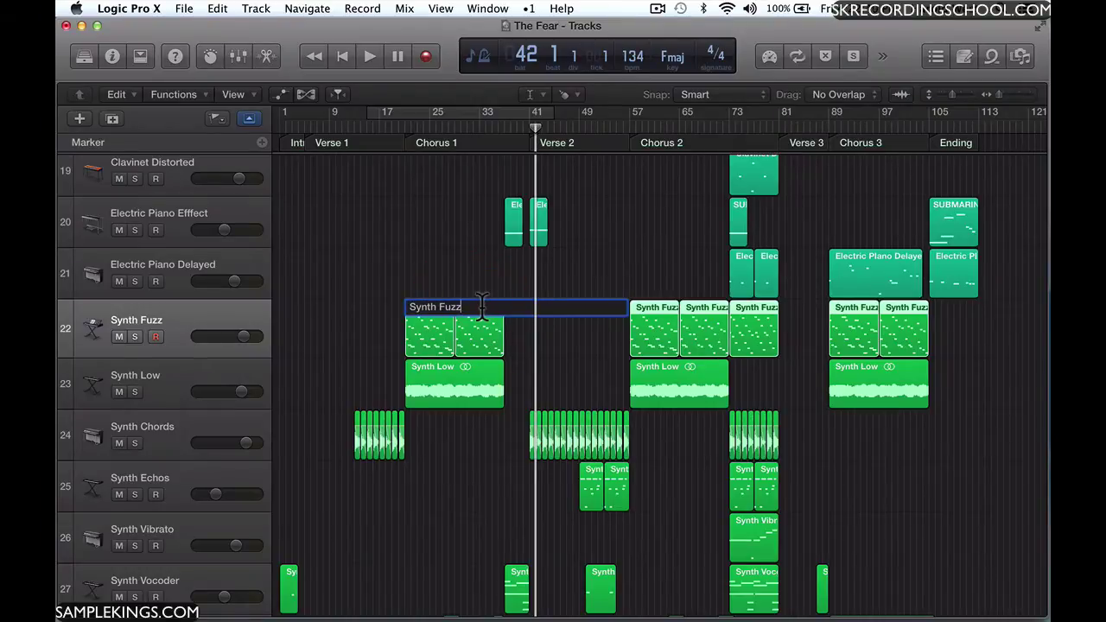
text(1)
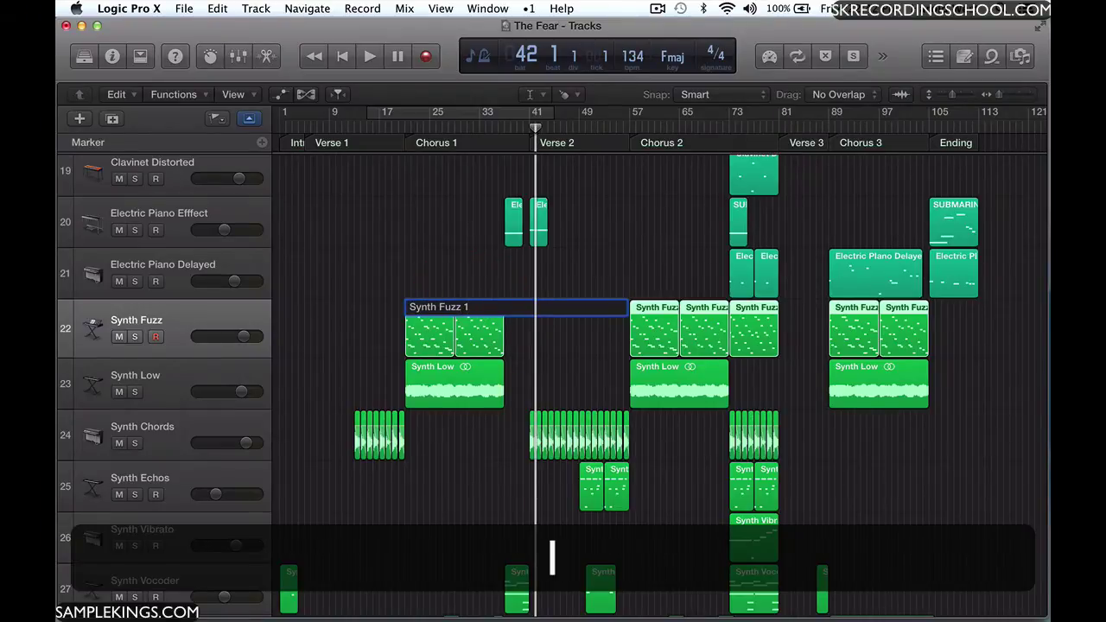
key(Return)
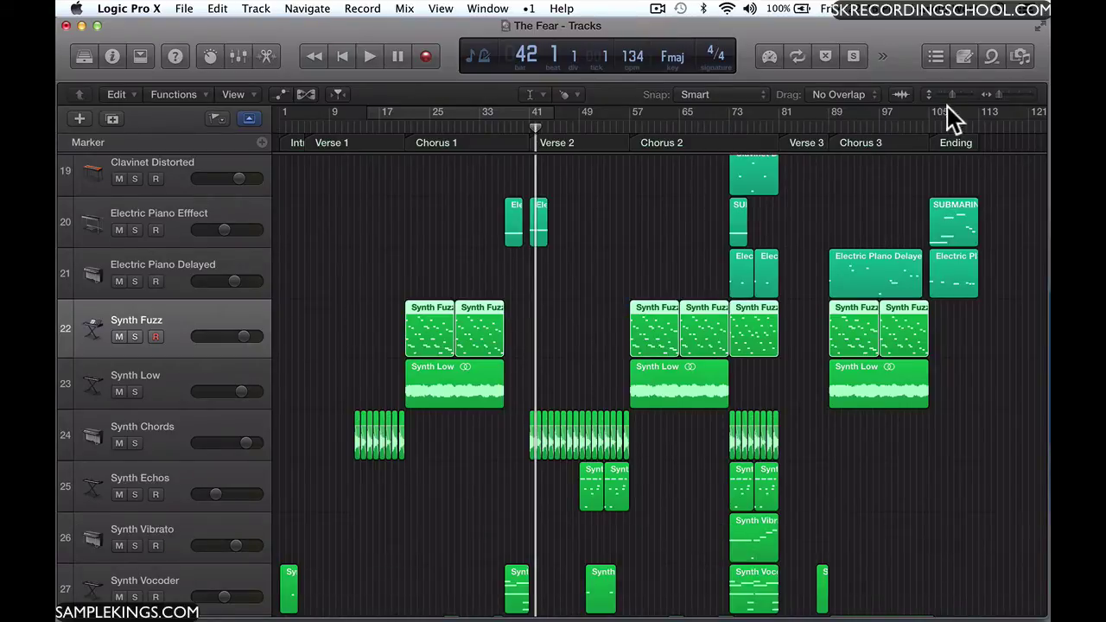
Examine the region names on track 22 from Chorus 1 through Chorus 3
drag(1000, 92, 1010, 94)
scroll(631, 259, right, 10)
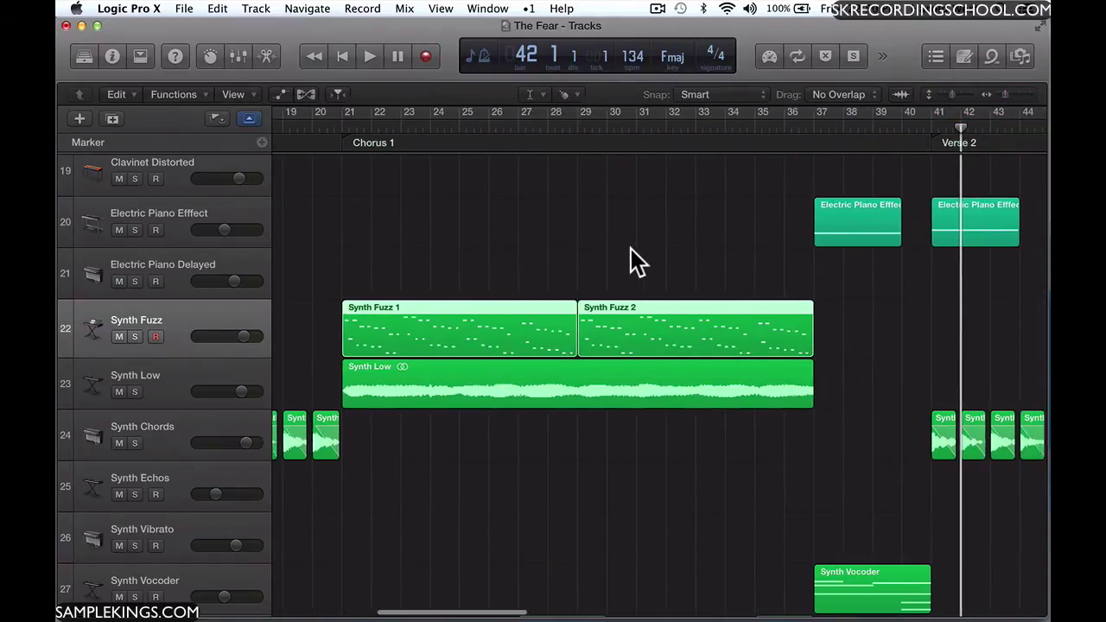
scroll(631, 259, right, 15)
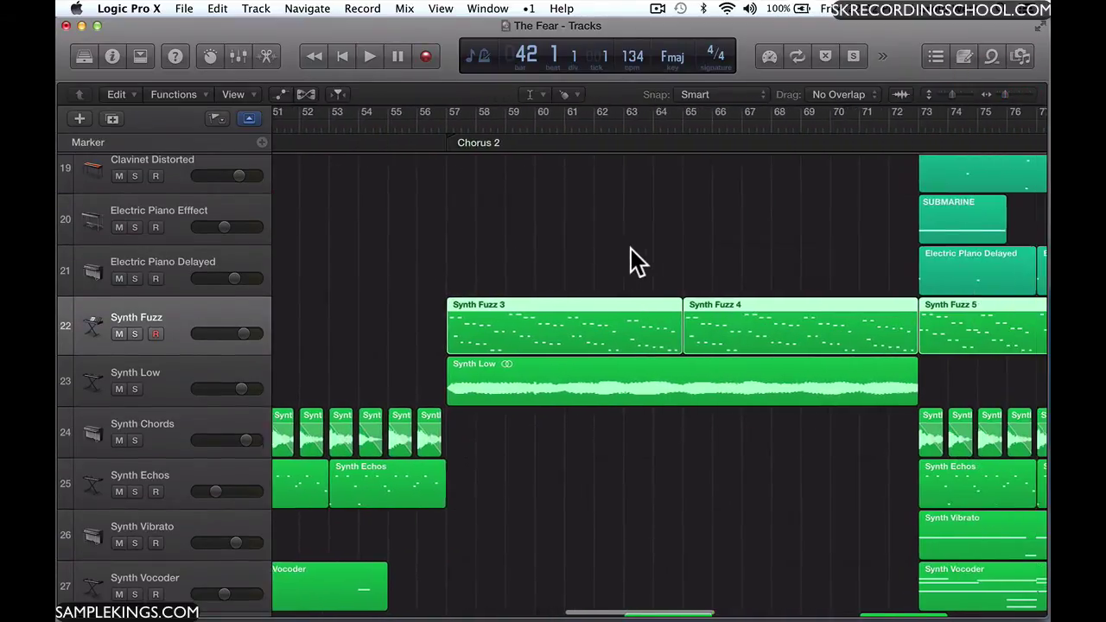
scroll(631, 251, right, 12)
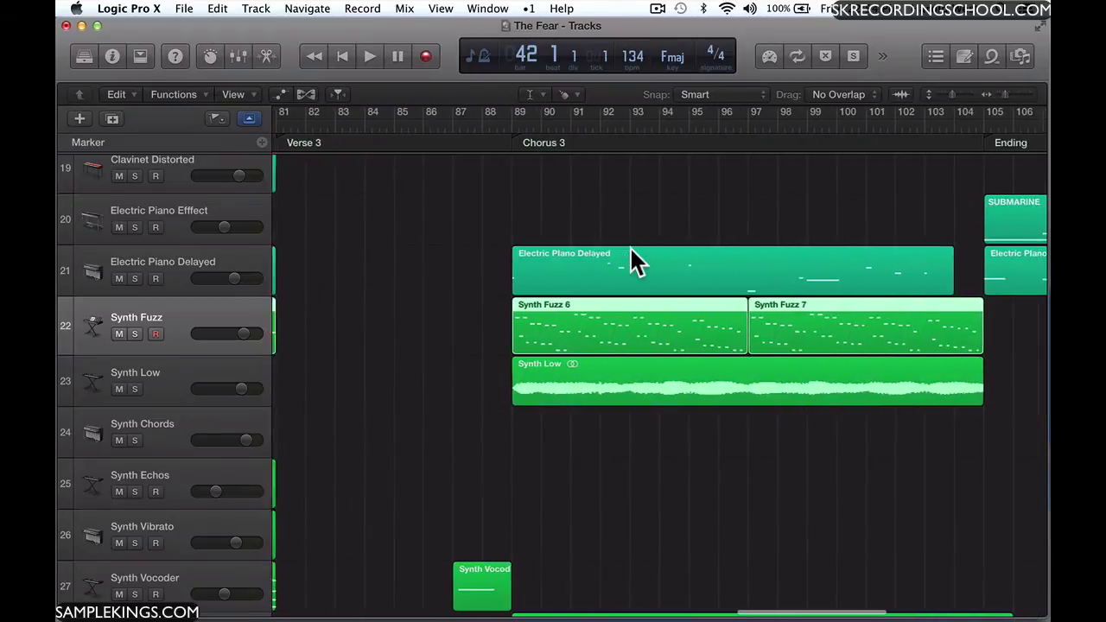
Examine the numbered regions on track 22 from Chorus 3 back to Chorus 1, ending with an overview of the whole arrangement
scroll(630, 259, left, 20)
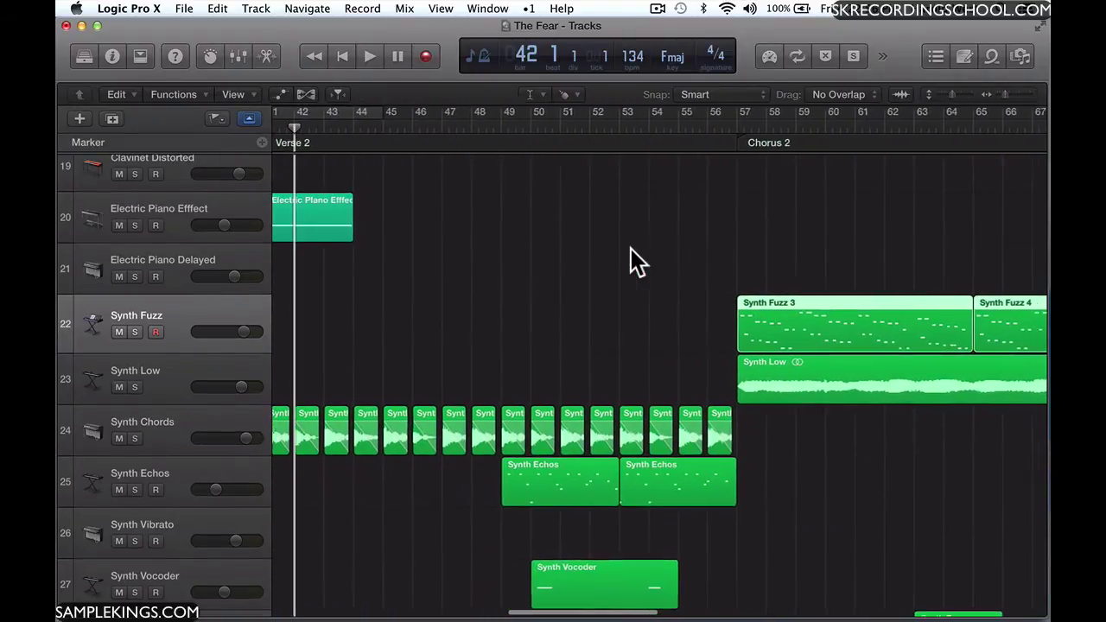
scroll(631, 259, left, 5)
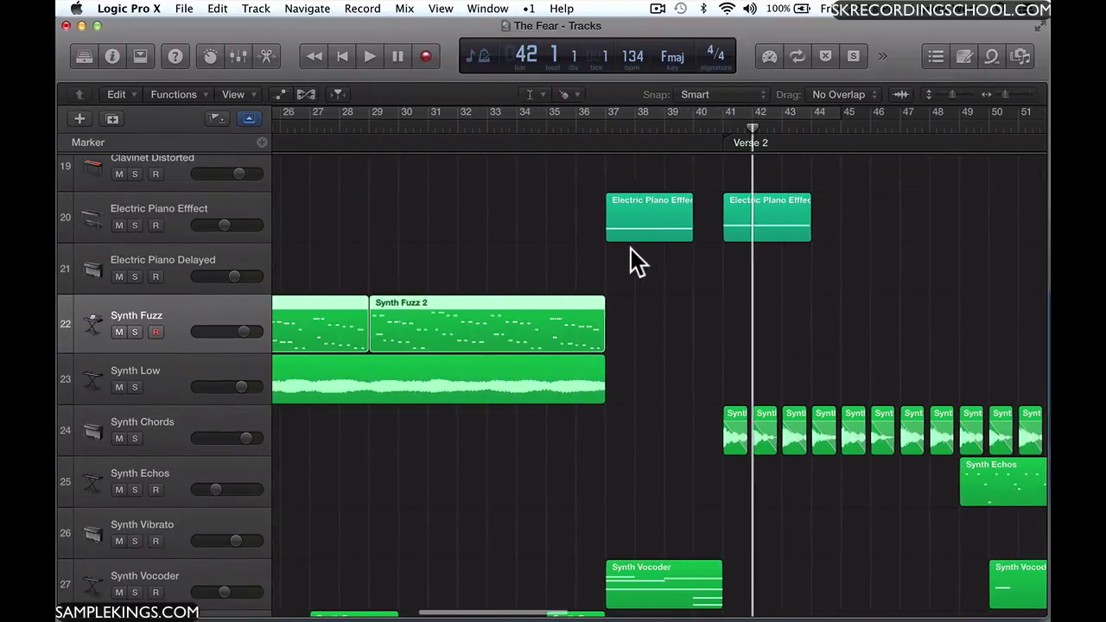
scroll(630, 260, left, 3)
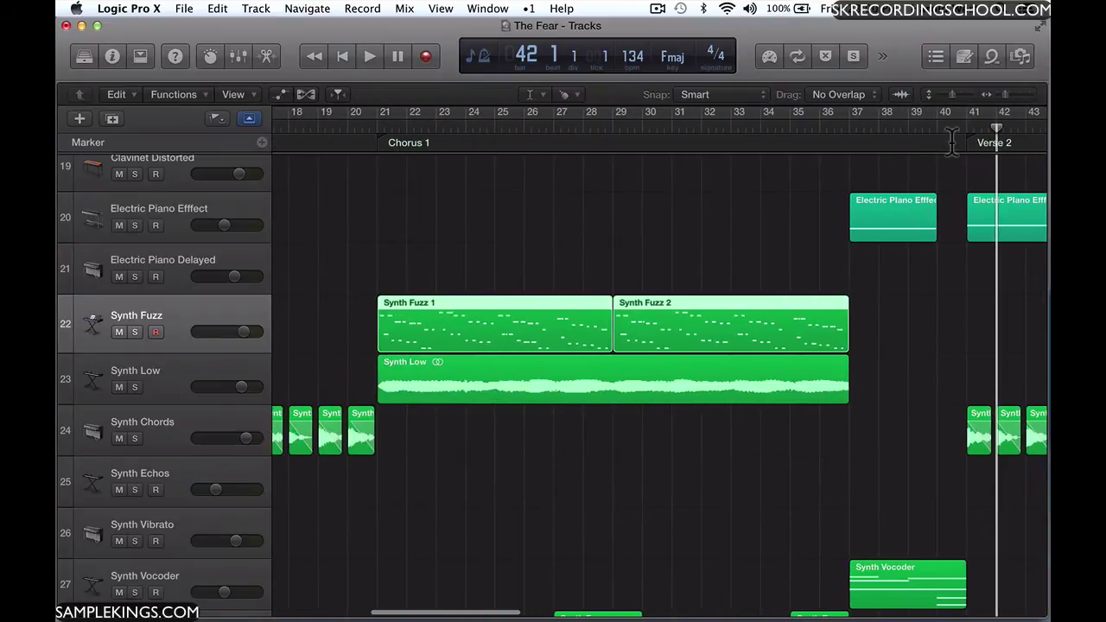
drag(1003, 94, 994, 95)
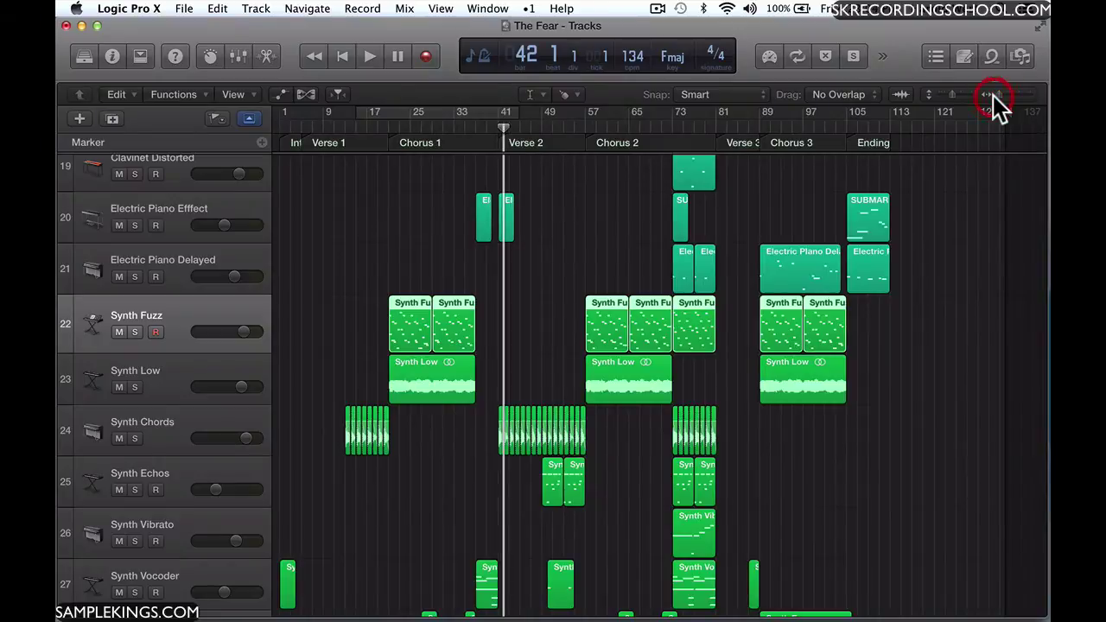
Show the inspector to view the region parameters of the selected track 22 regions, and hide it again
click(111, 57)
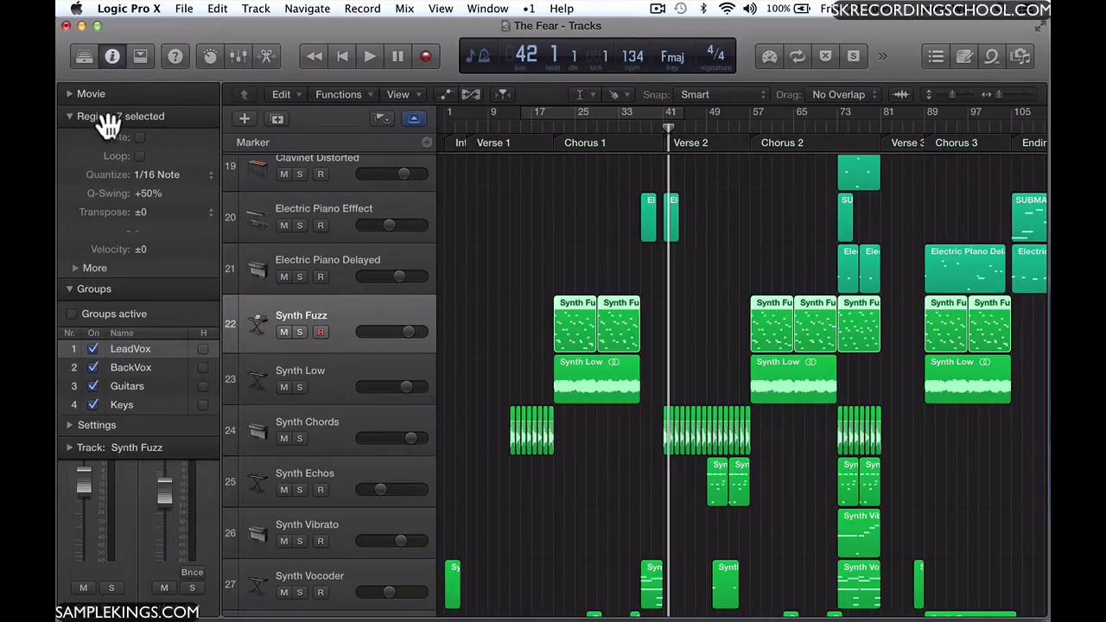
click(320, 332)
click(109, 57)
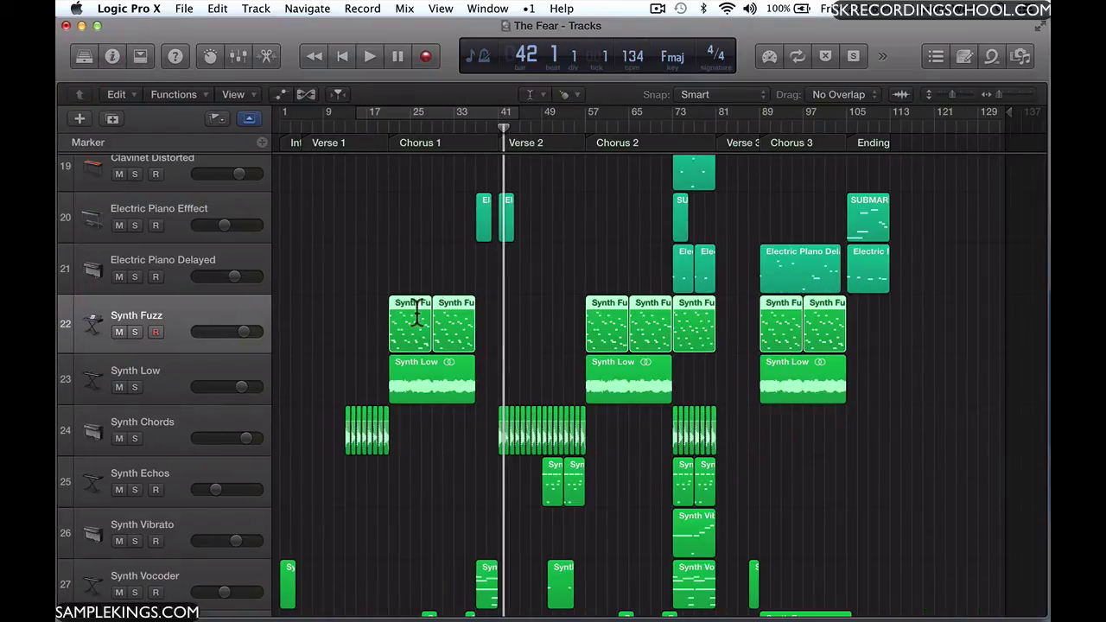
Undo the last change to the selected regions on track 22 and locate the Kick track
key(super+z)
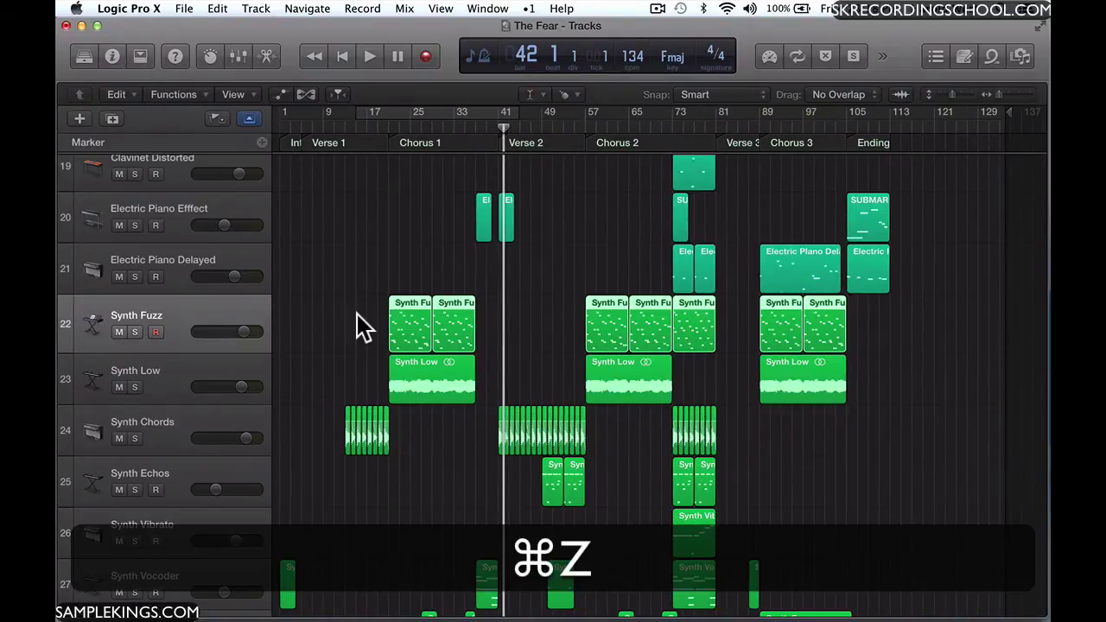
scroll(717, 166, down, 5)
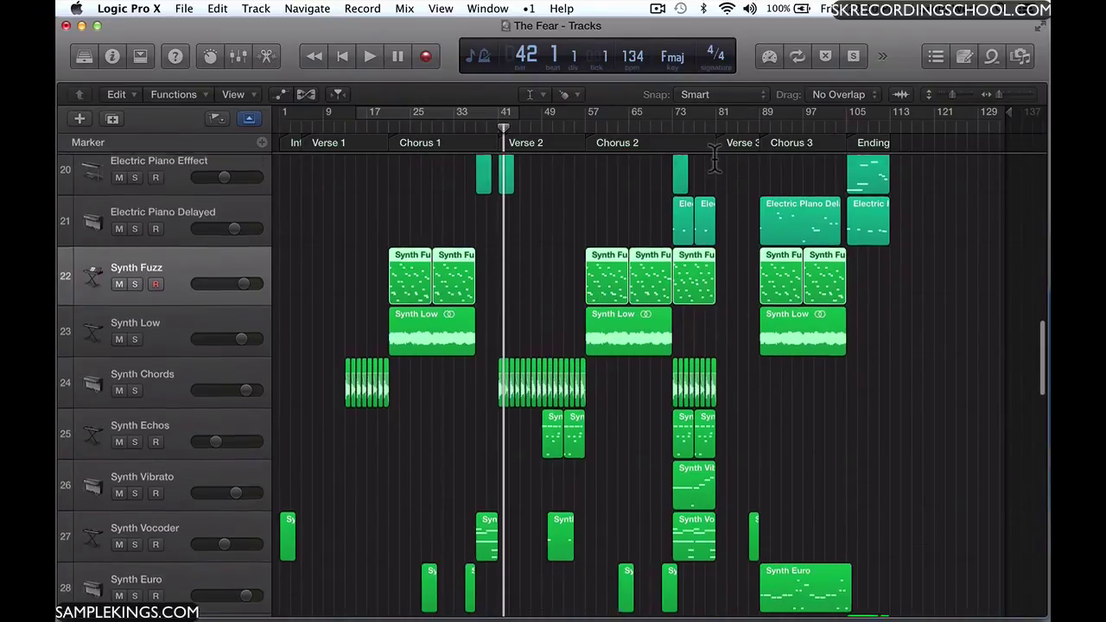
scroll(714, 164, down, 12)
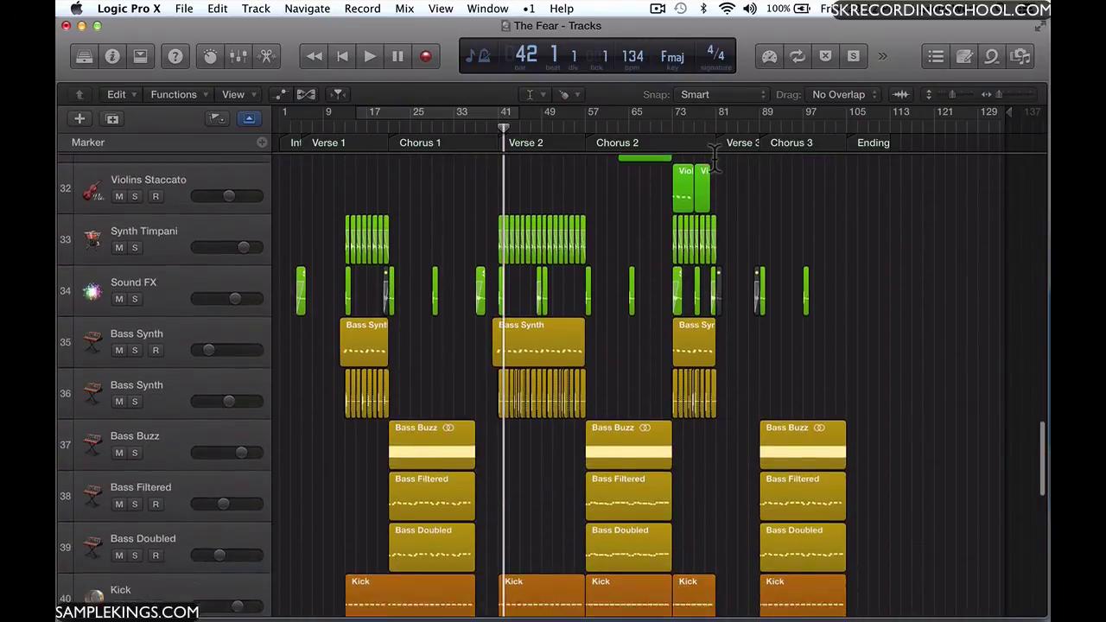
scroll(716, 164, down, 3)
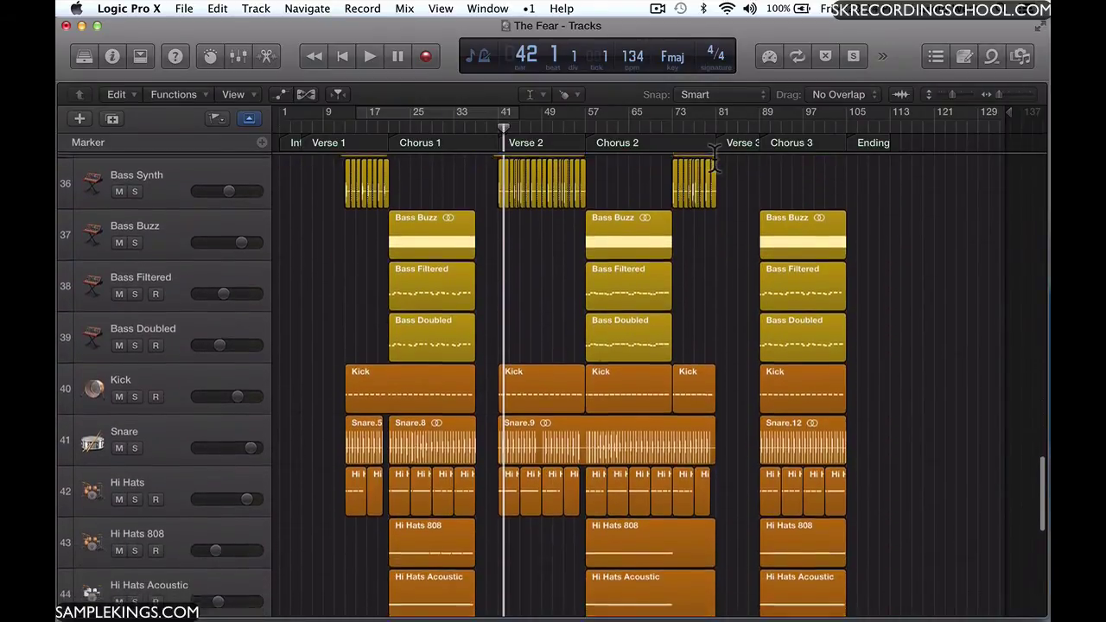
scroll(714, 164, down, 2)
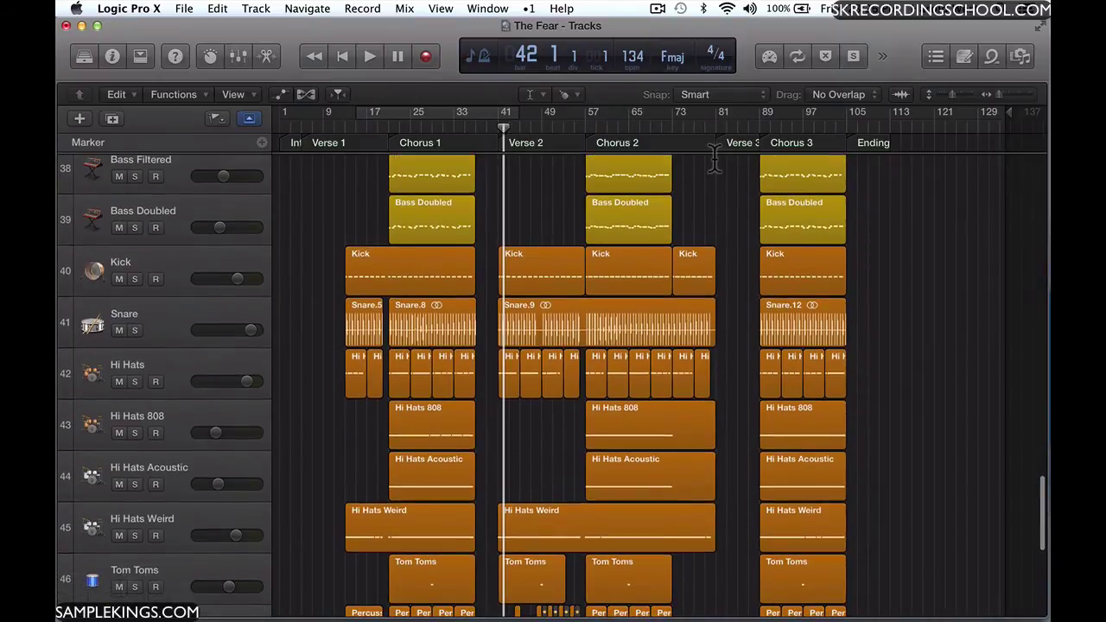
click(420, 273)
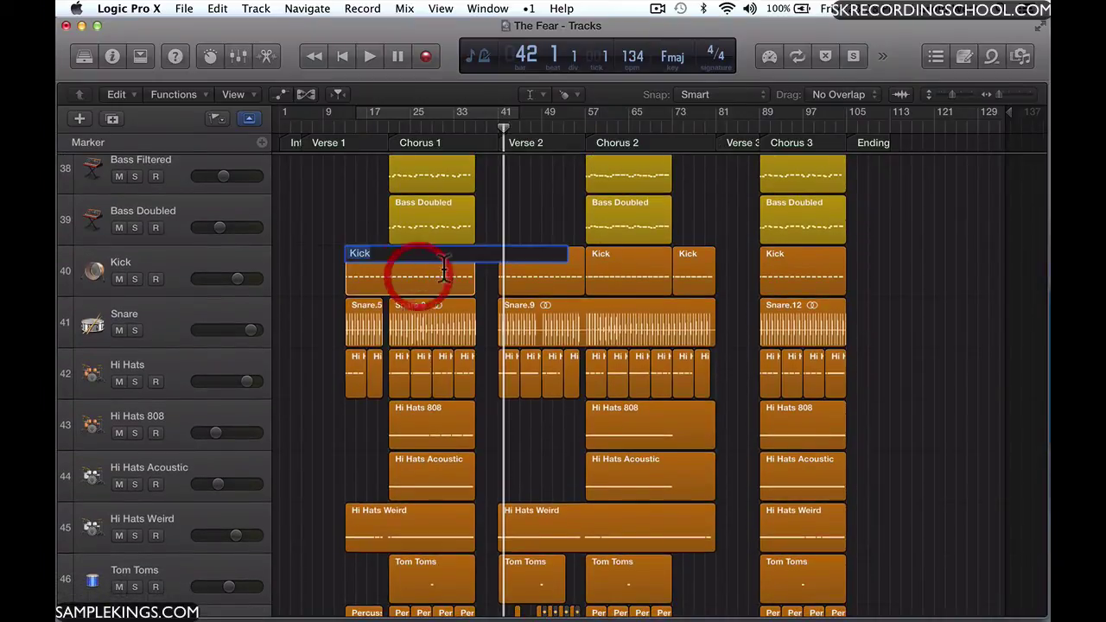
click(624, 277)
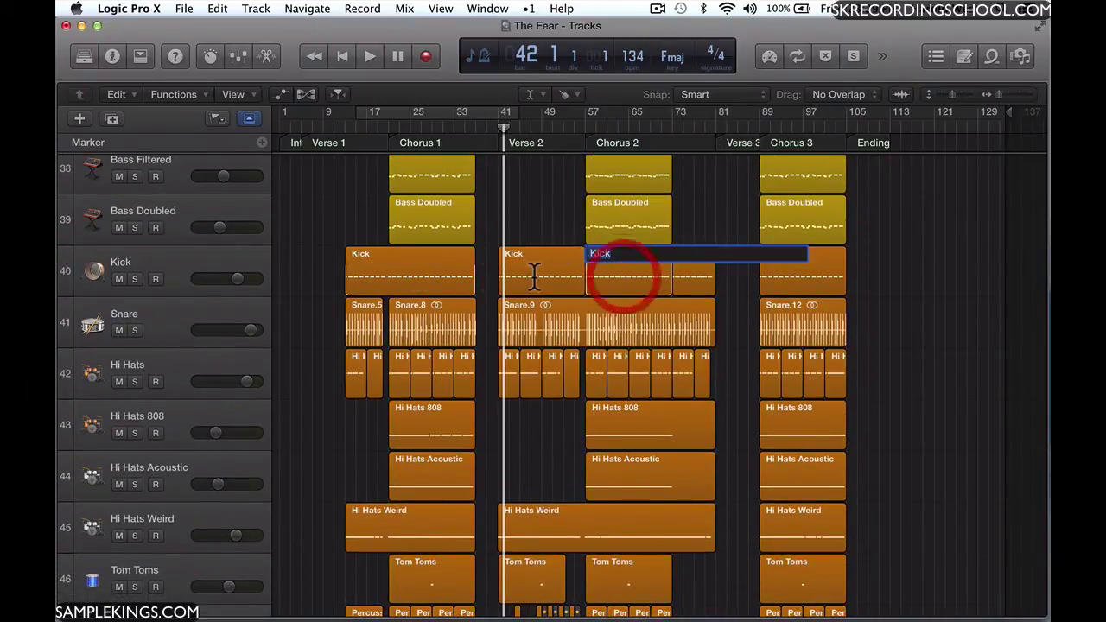
click(293, 266)
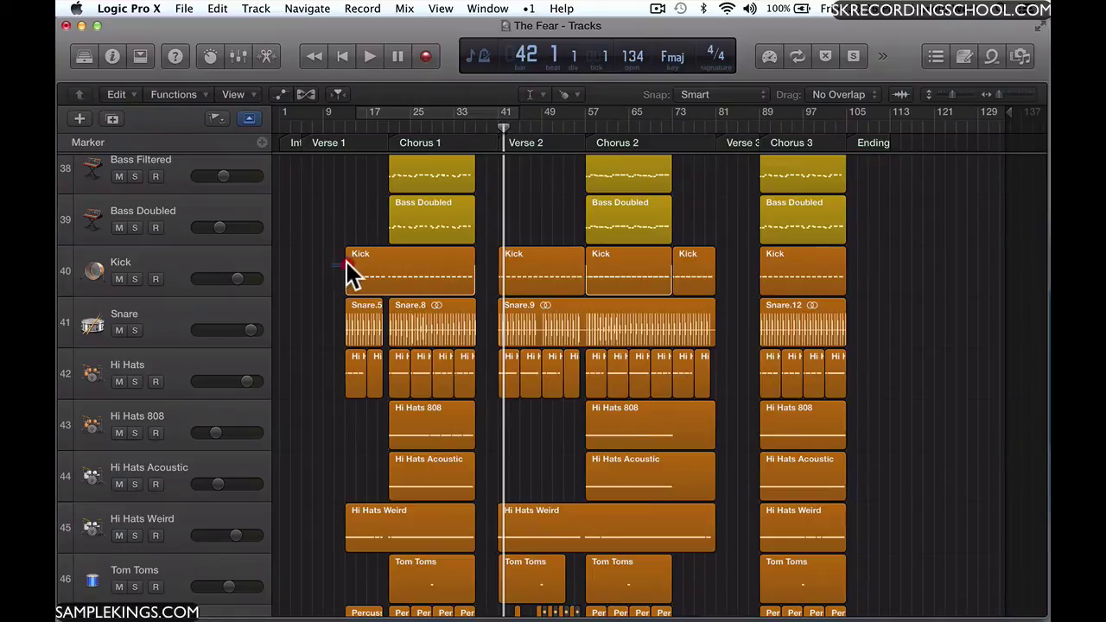
Select all regions on the Kick track and rename them together with the Text tool as Kick 1
drag(346, 262, 696, 271)
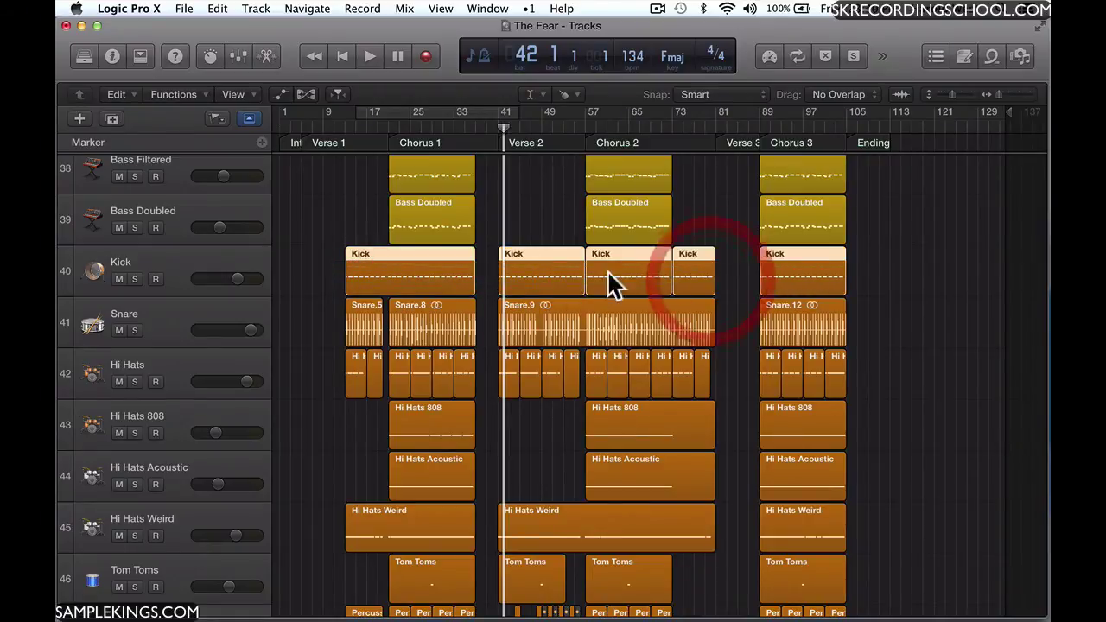
click(380, 257)
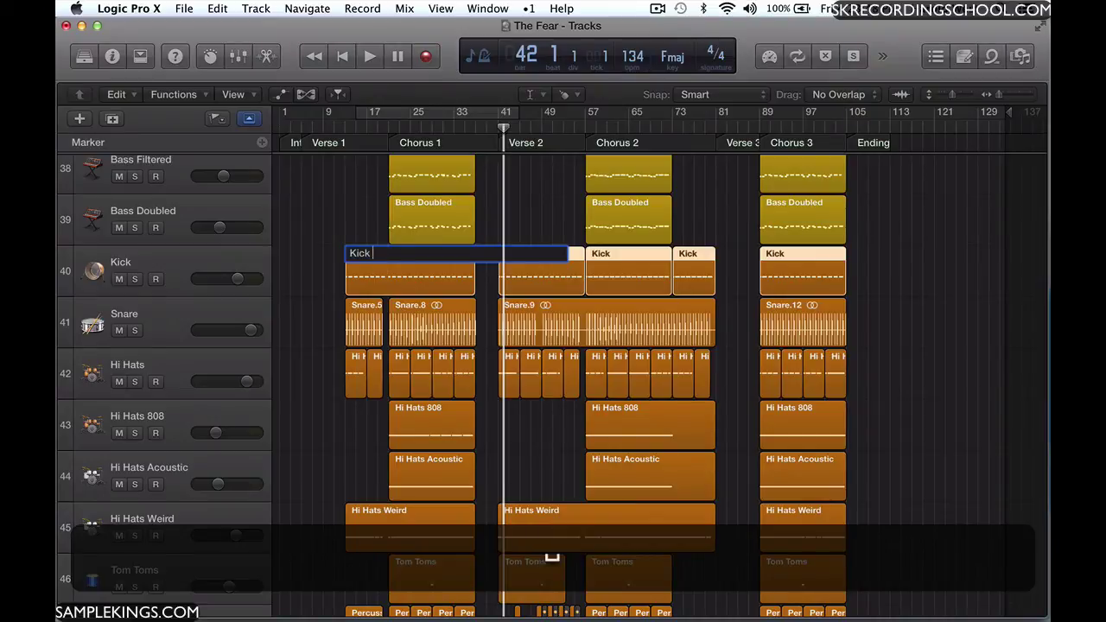
text(1)
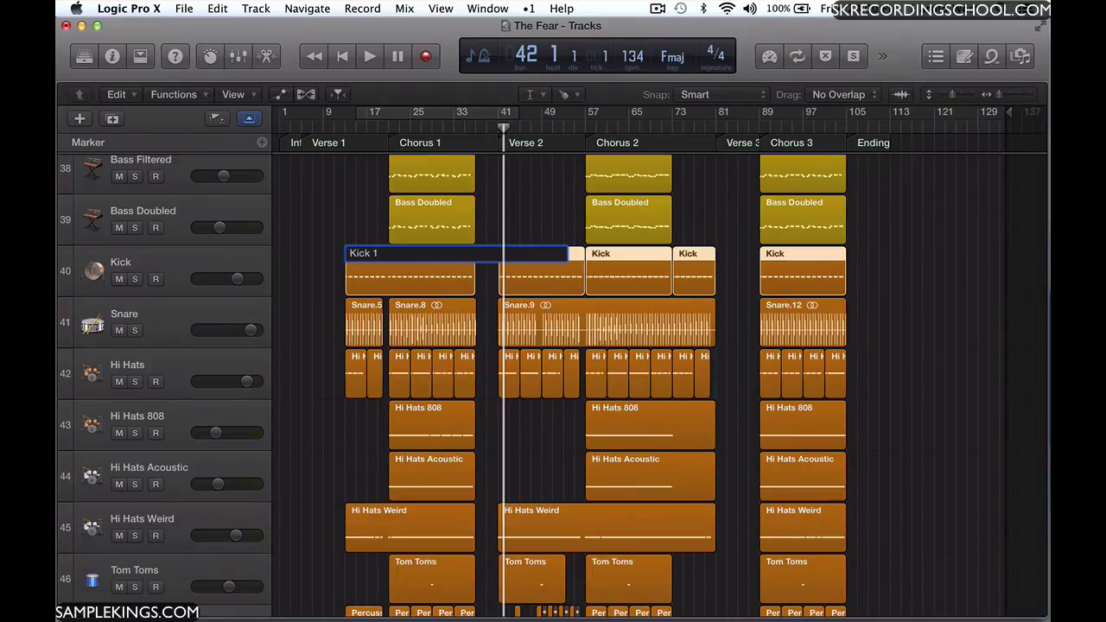
key(Return)
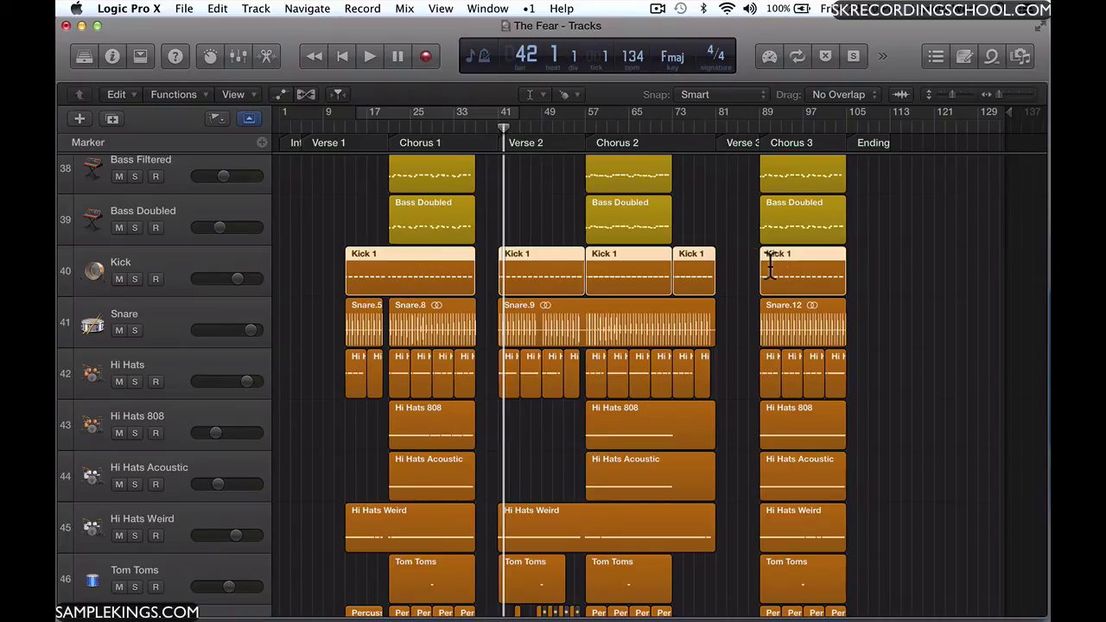
scroll(649, 304, up, 2)
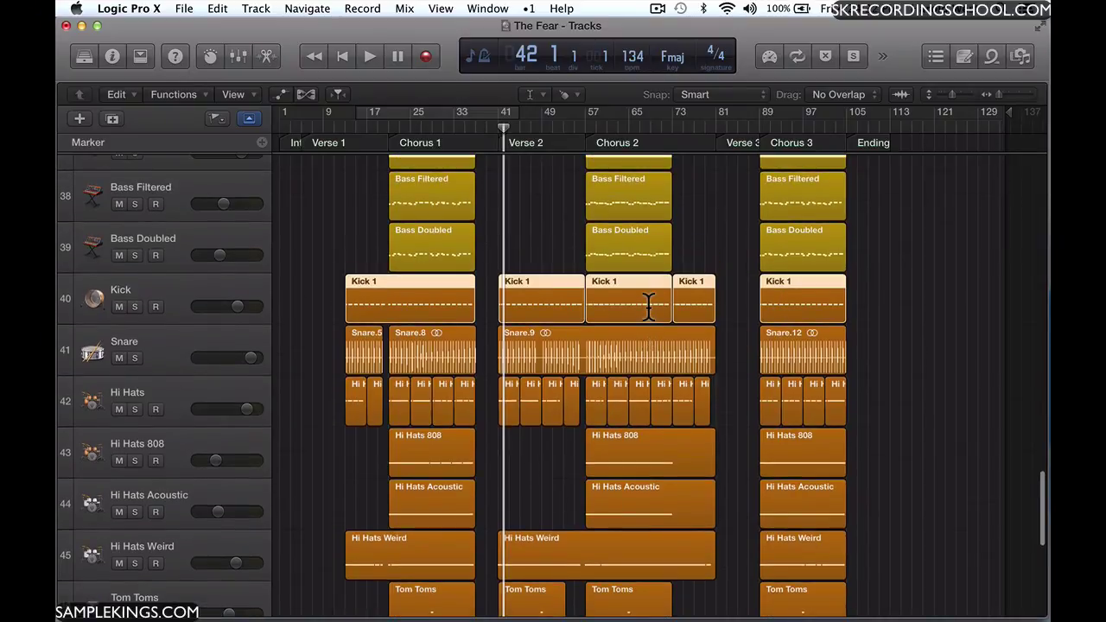
scroll(649, 304, up, 5)
scroll(649, 304, up, 5)
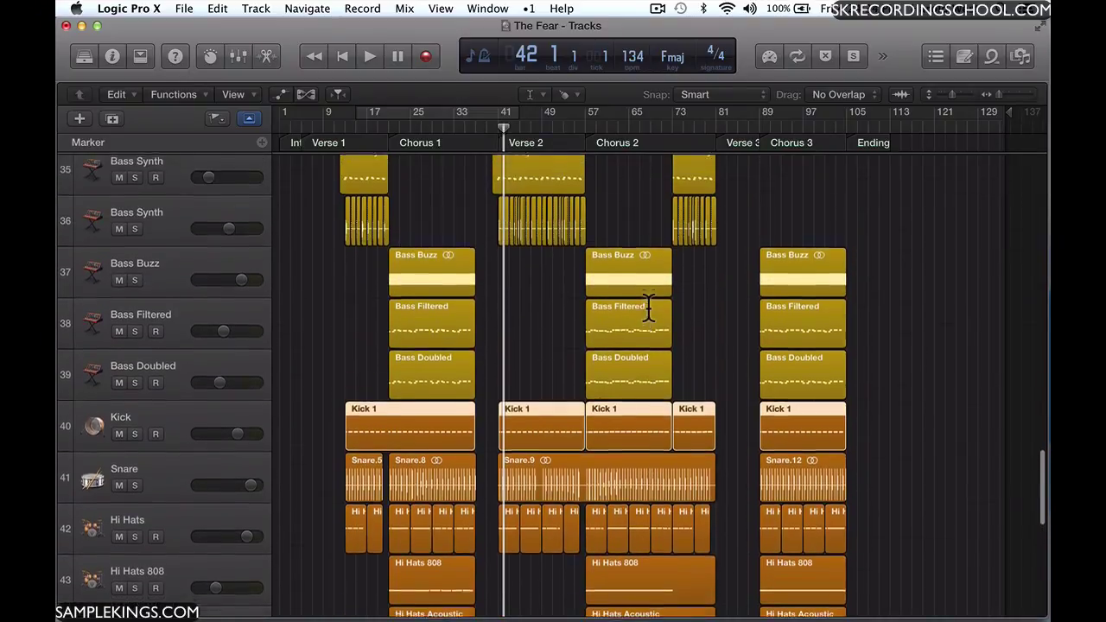